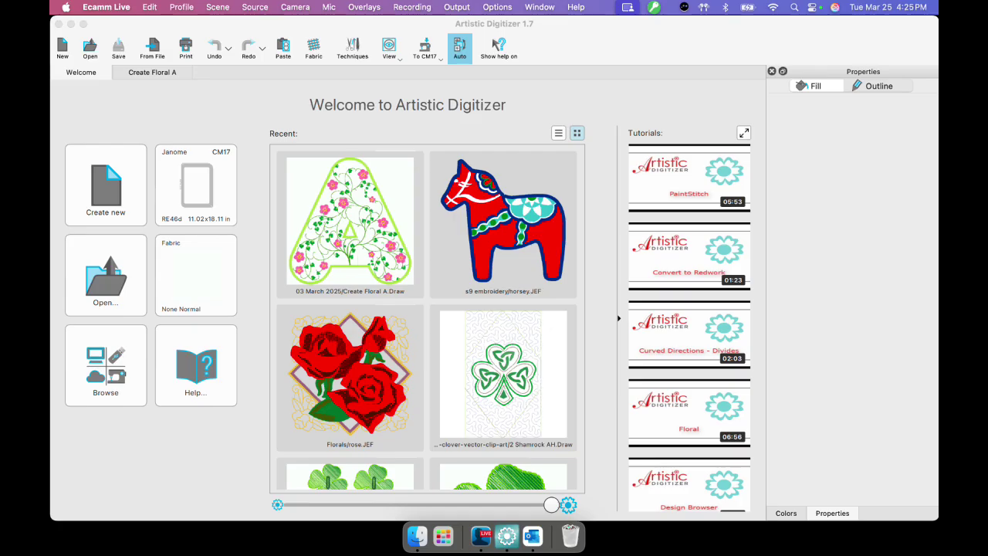
- Start a new blank design, New 9, on the empty RE46d hoop
{"action": "left_click", "coordinate": [136, 122]}
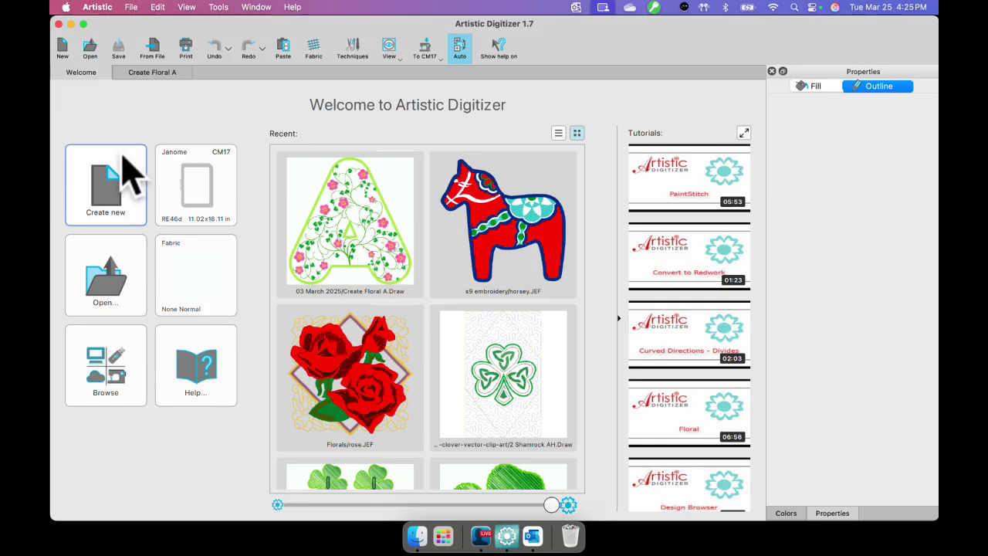
{"action": "left_click", "coordinate": [112, 185]}
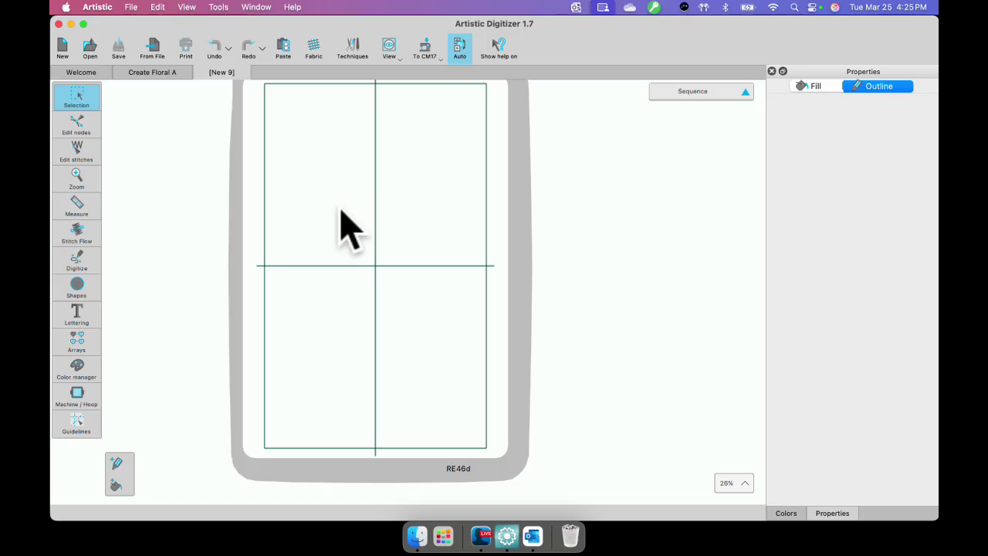
- Draw a tall filled oval at the centre of the hoop
{"action": "left_click", "coordinate": [80, 285]}
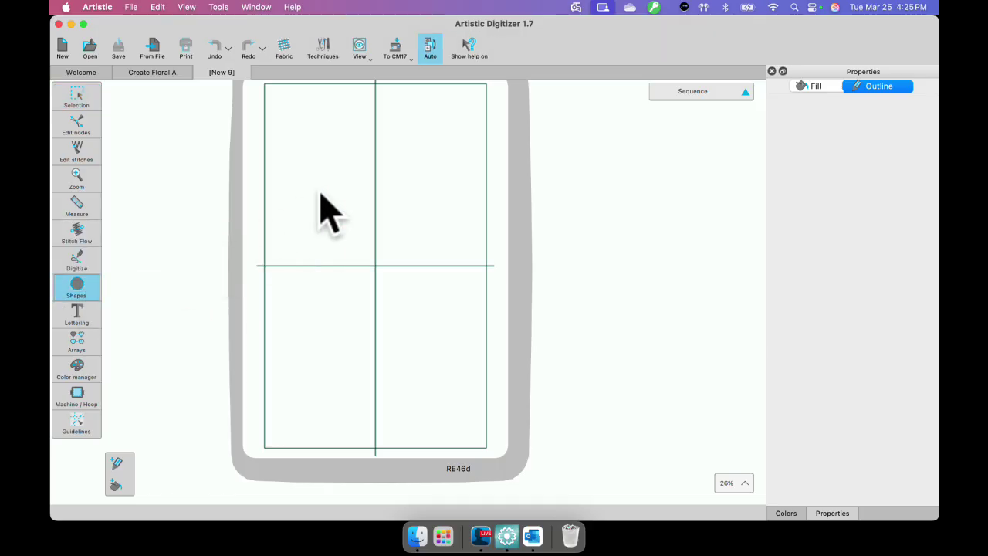
{"action": "left_click_drag", "start_coordinate": [325, 175], "coordinate": [419, 324]}
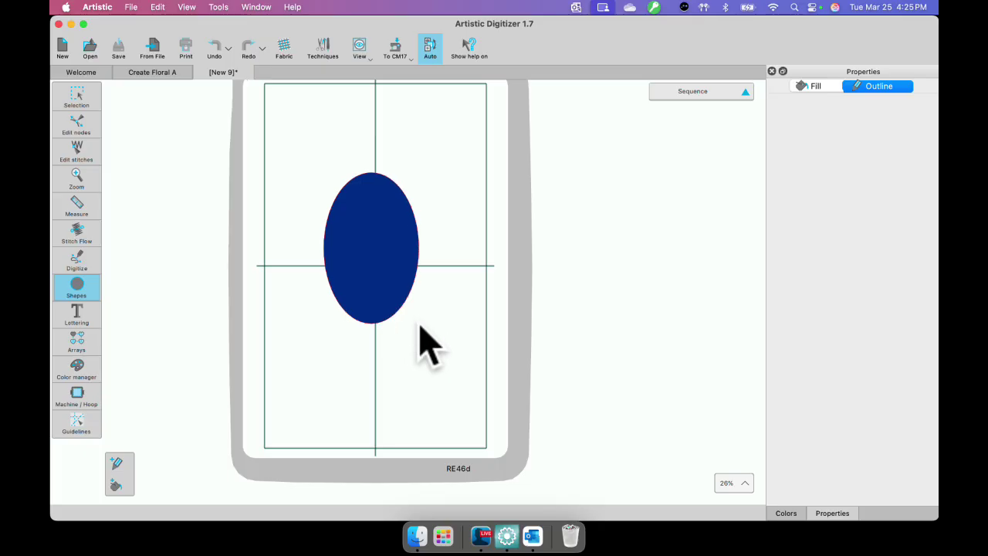
{"action": "left_click", "coordinate": [79, 100]}
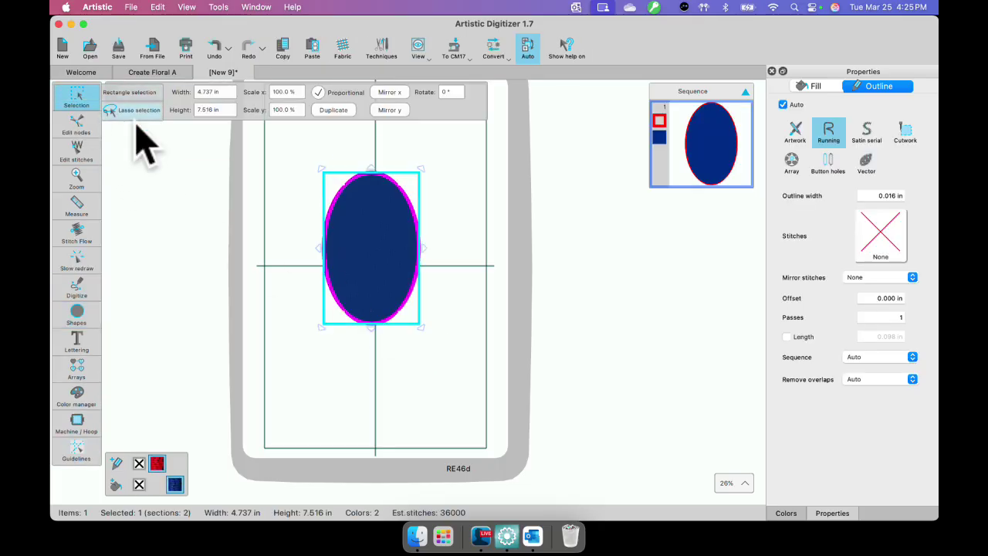
- Draw a wavy outline line across the oval's upper half and end it as a shape
{"action": "mouse_move", "coordinate": [95, 298]}
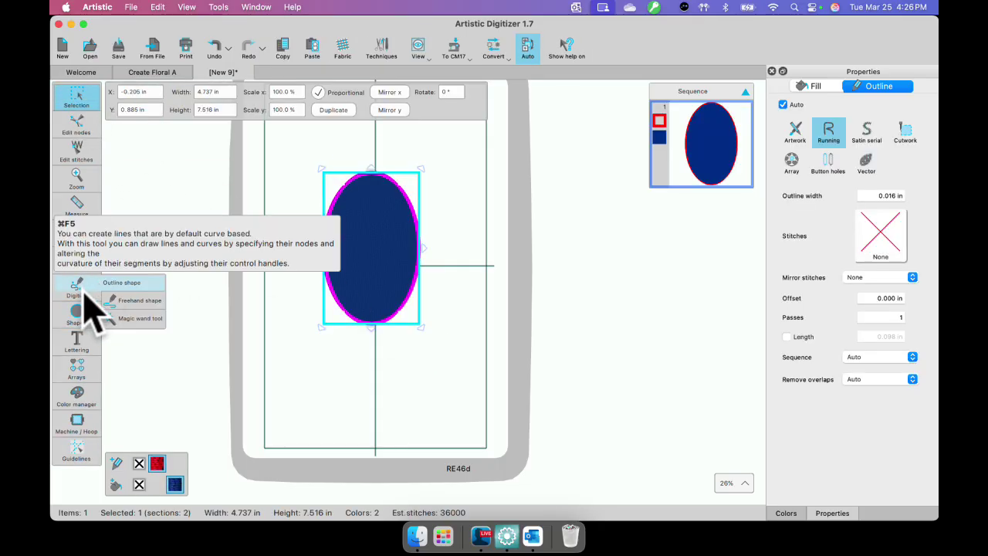
{"action": "left_click", "coordinate": [139, 284]}
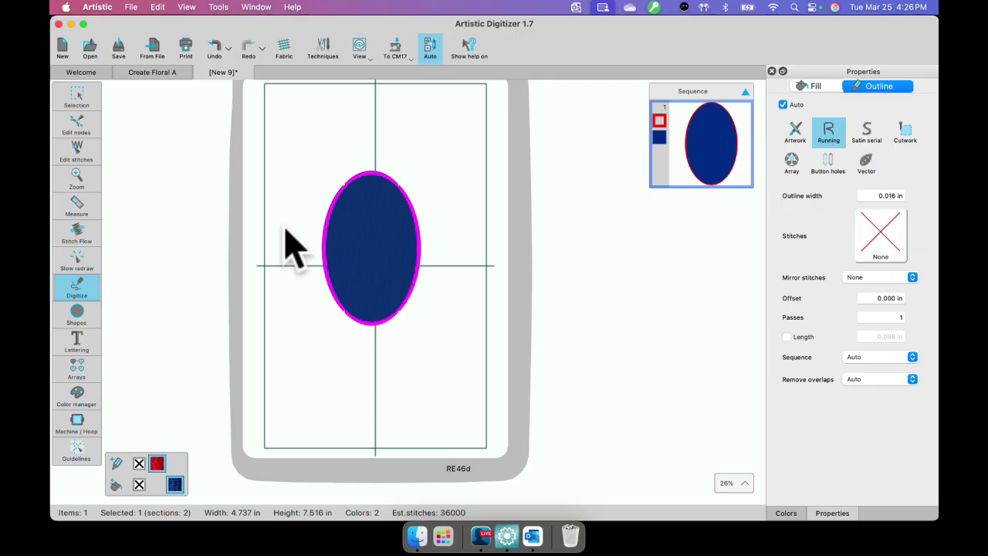
{"action": "left_click", "coordinate": [284, 226]}
{"action": "left_click", "coordinate": [304, 201]}
{"action": "left_click", "coordinate": [342, 238]}
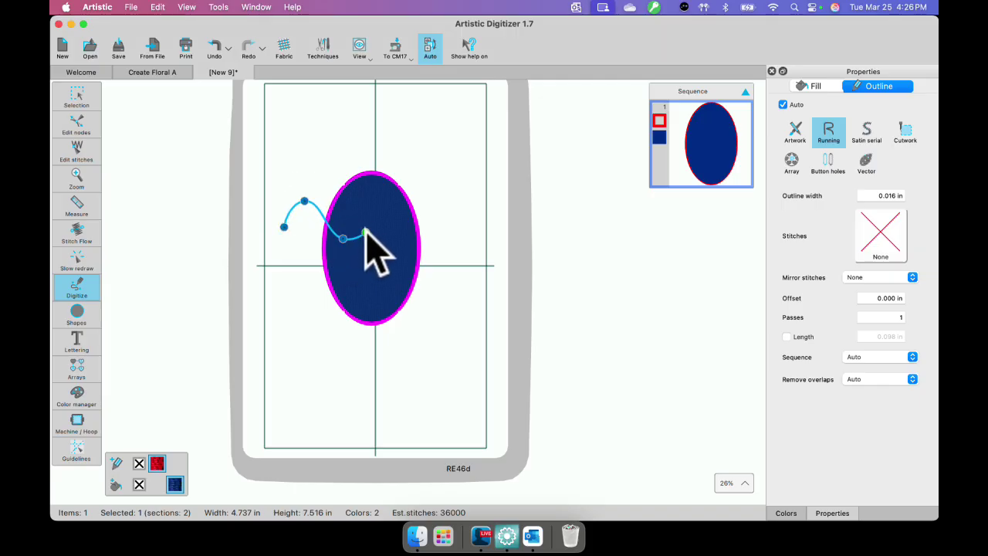
{"action": "left_click", "coordinate": [370, 213]}
{"action": "left_click", "coordinate": [420, 198]}
{"action": "left_click", "coordinate": [449, 243]}
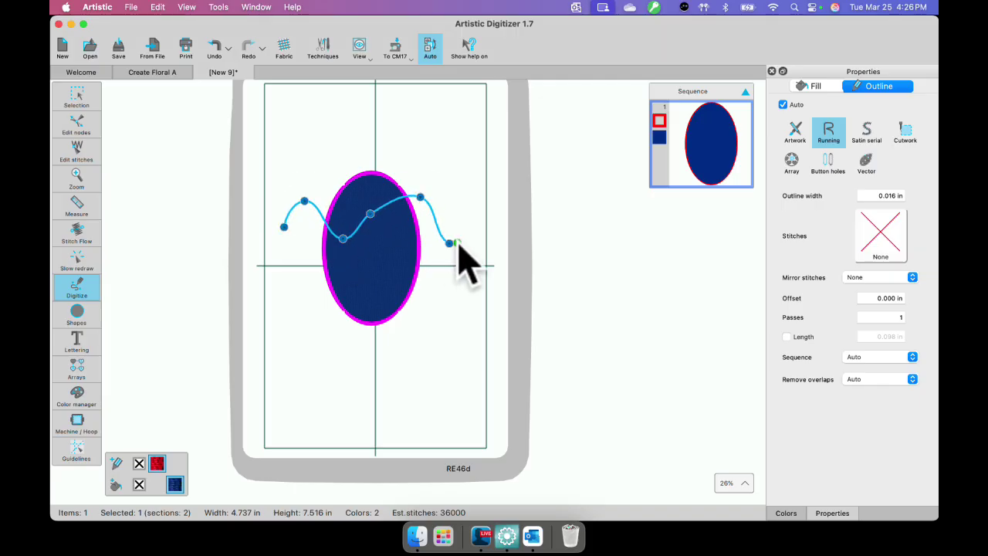
{"action": "right_click", "coordinate": [459, 245]}
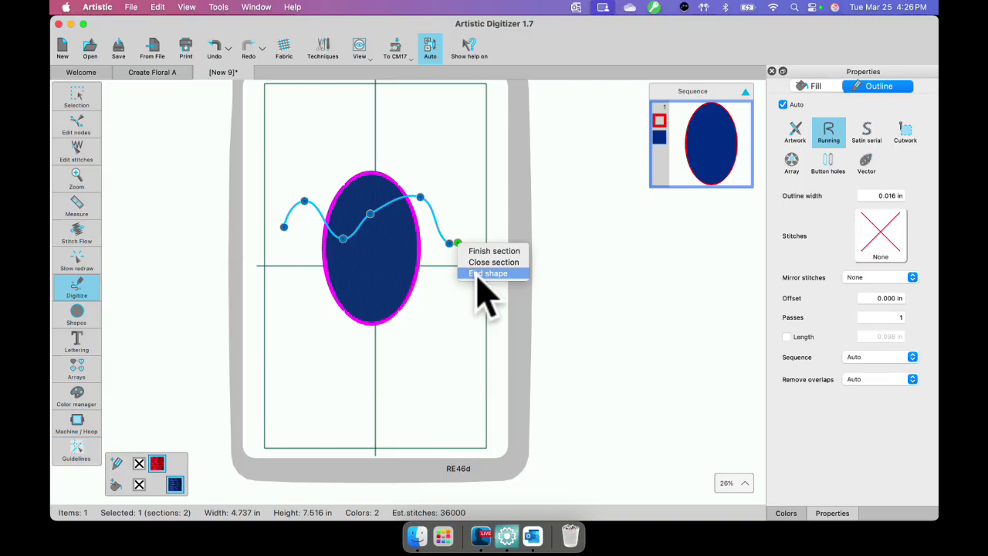
{"action": "left_click", "coordinate": [478, 275]}
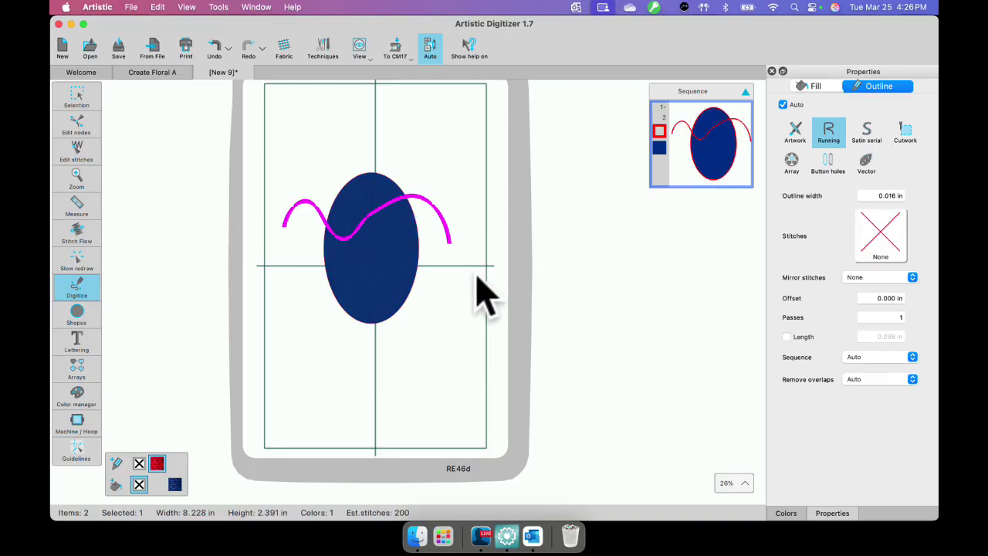
- Knife the oval along the wavy line and nudge the top piece up to open a gap
{"action": "left_click", "coordinate": [77, 98]}
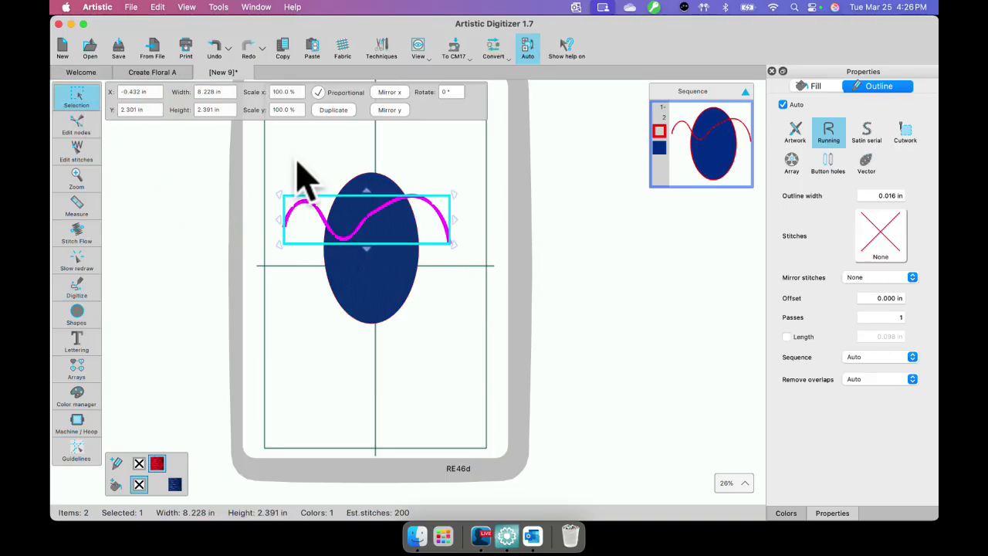
{"action": "left_click", "coordinate": [363, 190], "text": "shift"}
{"action": "right_click", "coordinate": [364, 188]}
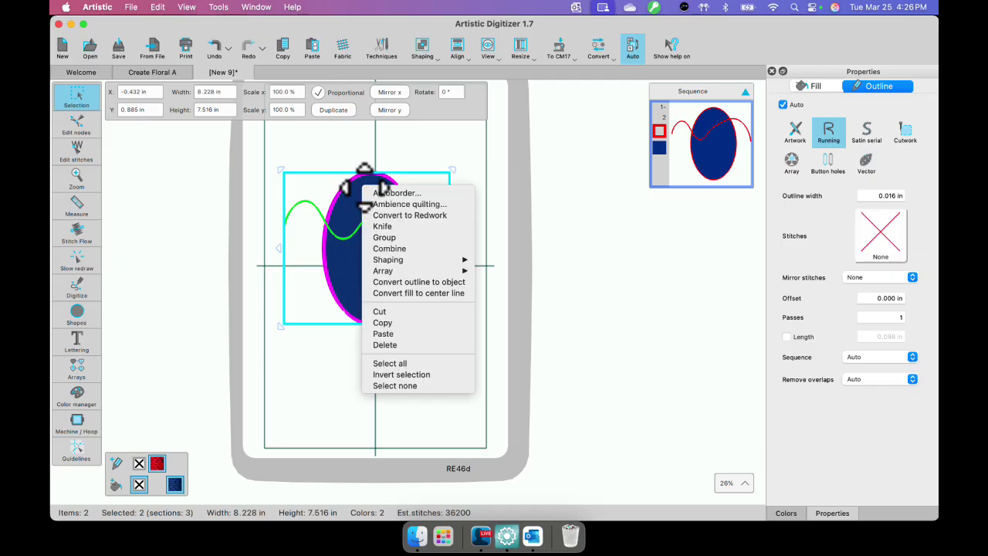
{"action": "left_click", "coordinate": [384, 227]}
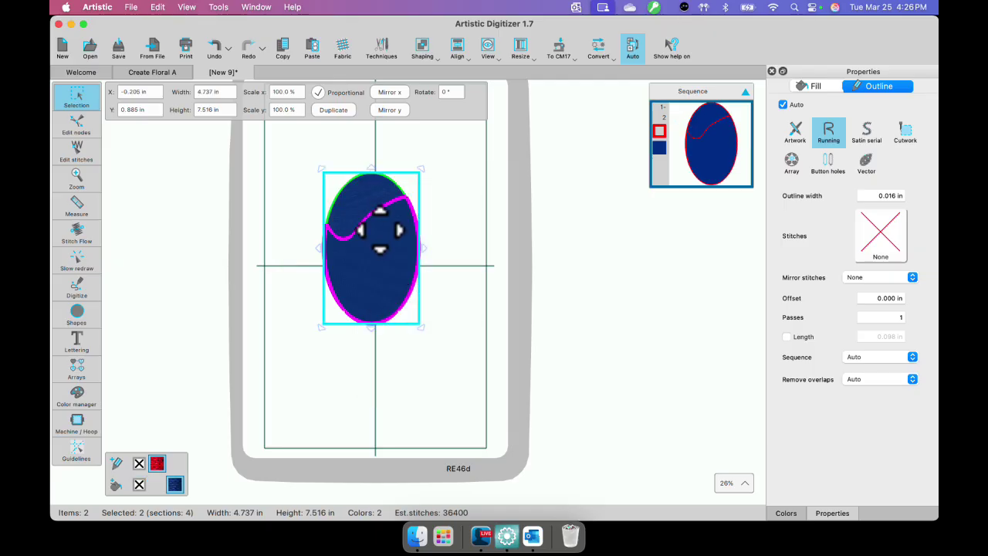
{"action": "left_click", "coordinate": [372, 204]}
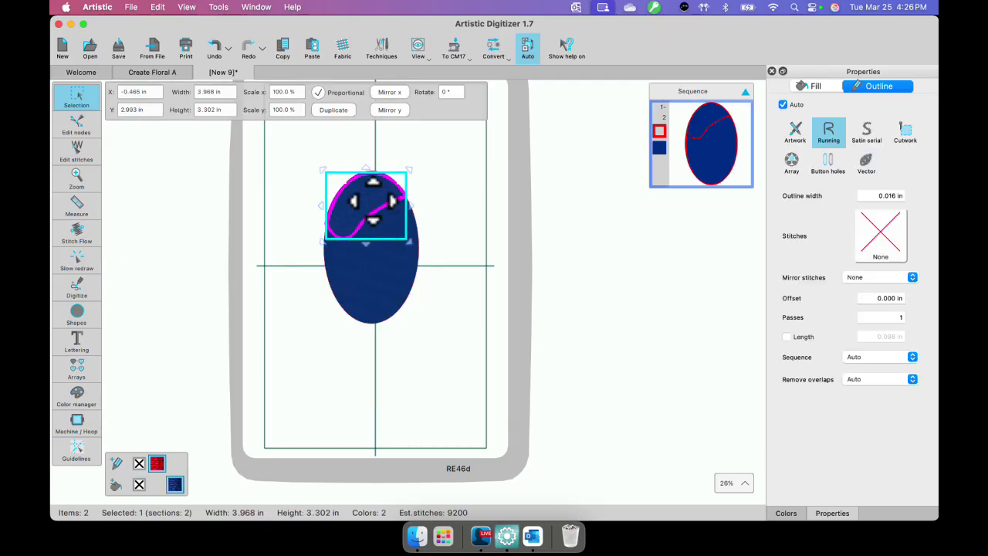
{"action": "key", "text": "Up"}
{"action": "key", "text": "Up"}
{"action": "key", "text": "Up"}
{"action": "key", "text": "Up"}
{"action": "key", "text": "Up"}
{"action": "key", "text": "Up"}
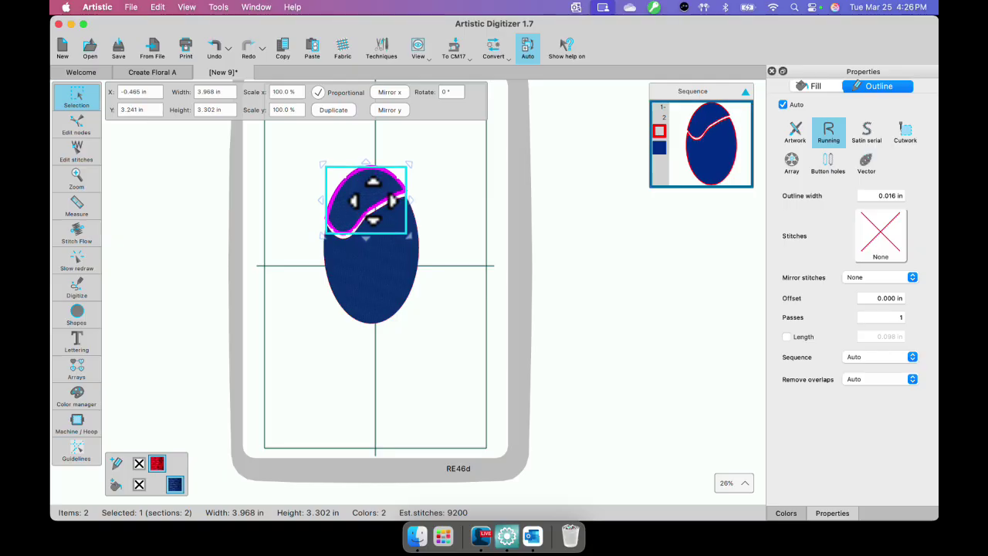
{"action": "left_click", "coordinate": [175, 263]}
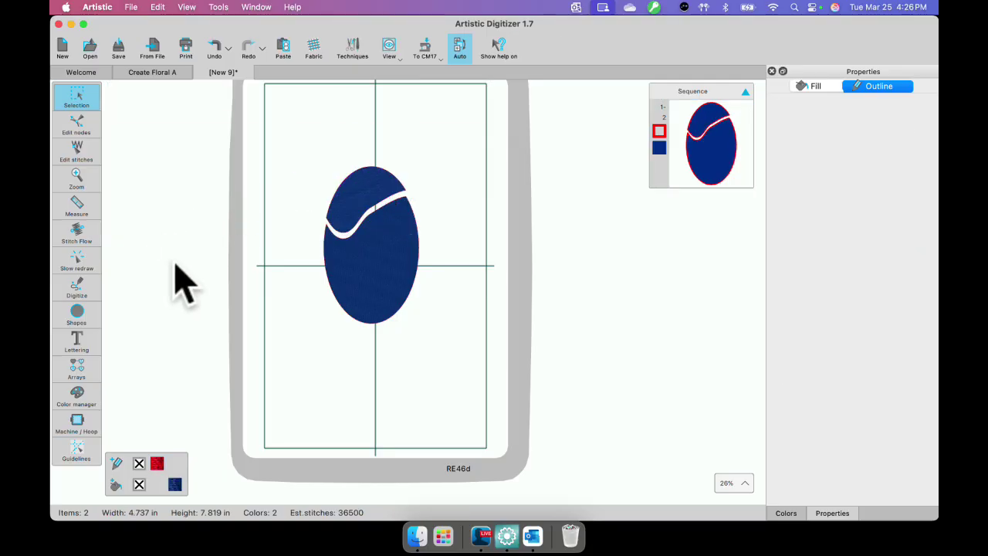
- Draw a straight outline line across the oval's lower part
{"action": "left_click", "coordinate": [79, 288]}
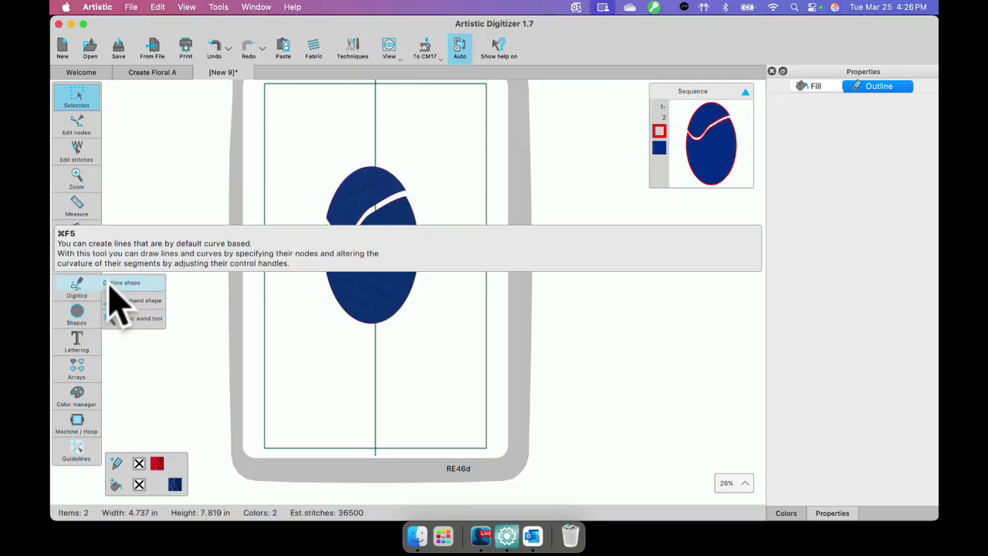
{"action": "left_click", "coordinate": [108, 282]}
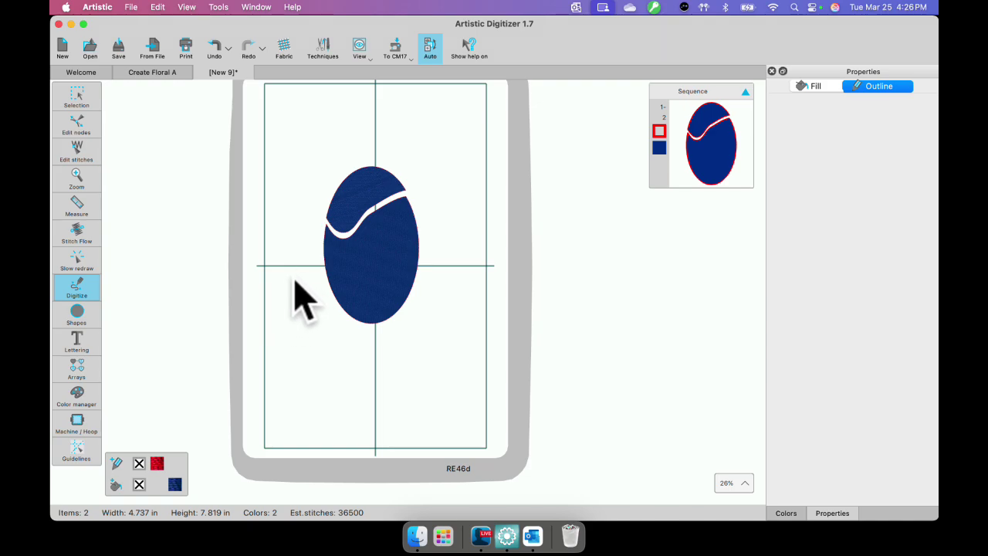
{"action": "left_click", "coordinate": [295, 282]}
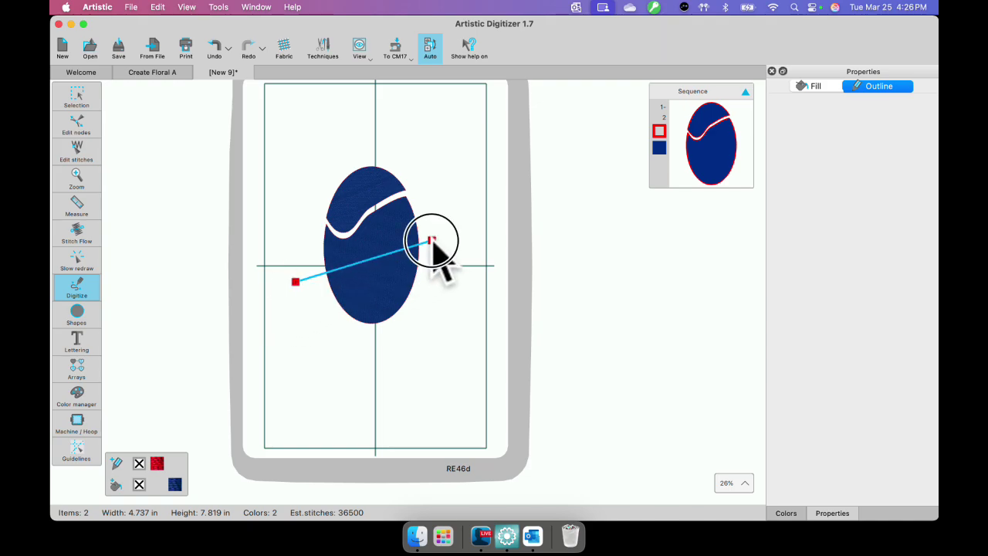
{"action": "right_click", "coordinate": [434, 243]}
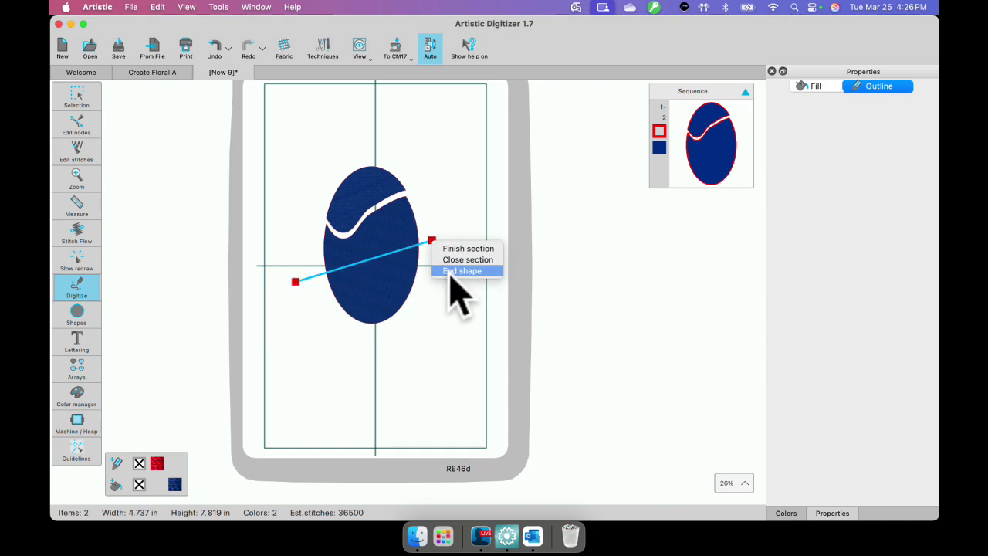
{"action": "left_click", "coordinate": [451, 270]}
- Knife the oval along the straight line and shift the lower section down
{"action": "left_click", "coordinate": [76, 97]}
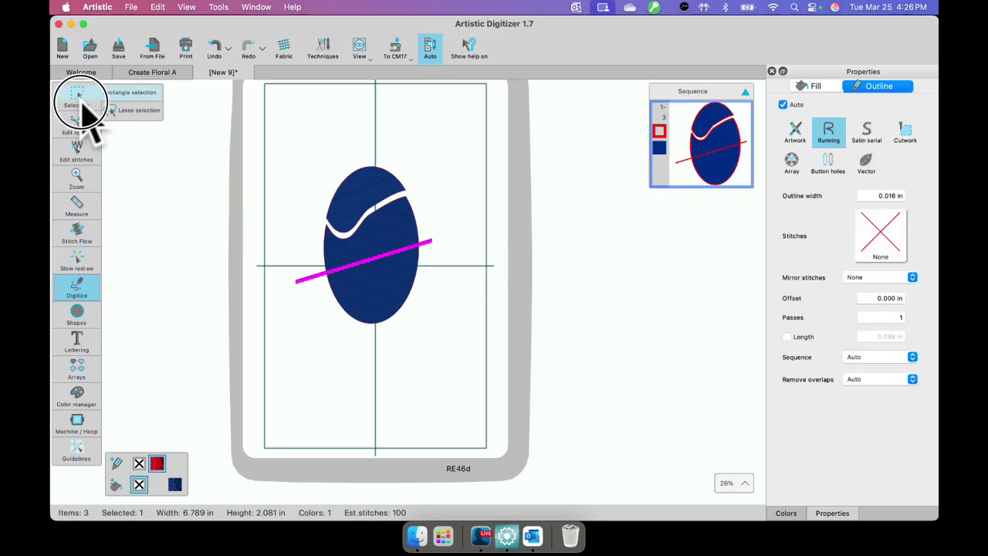
{"action": "left_click", "coordinate": [371, 312], "text": "shift"}
{"action": "right_click", "coordinate": [369, 299]}
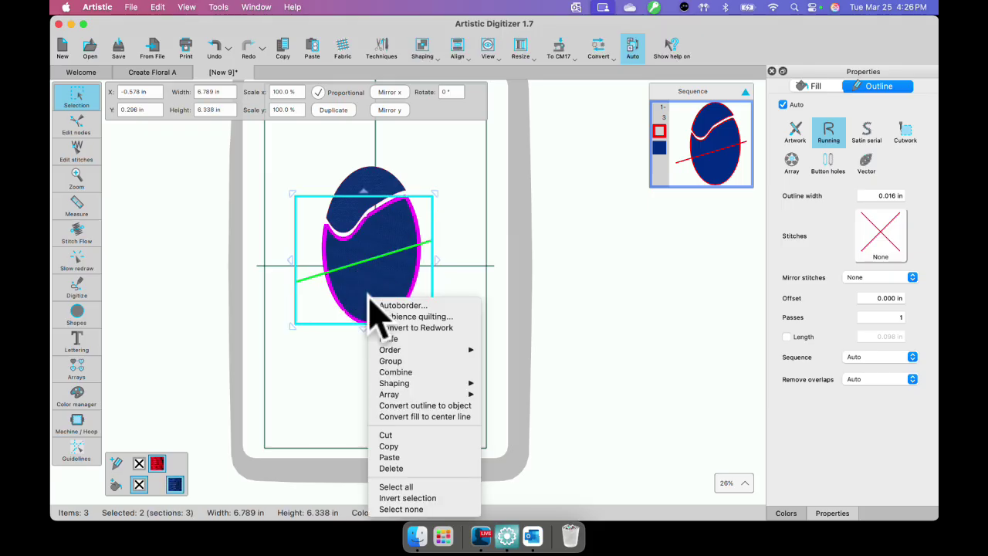
{"action": "left_click", "coordinate": [390, 338]}
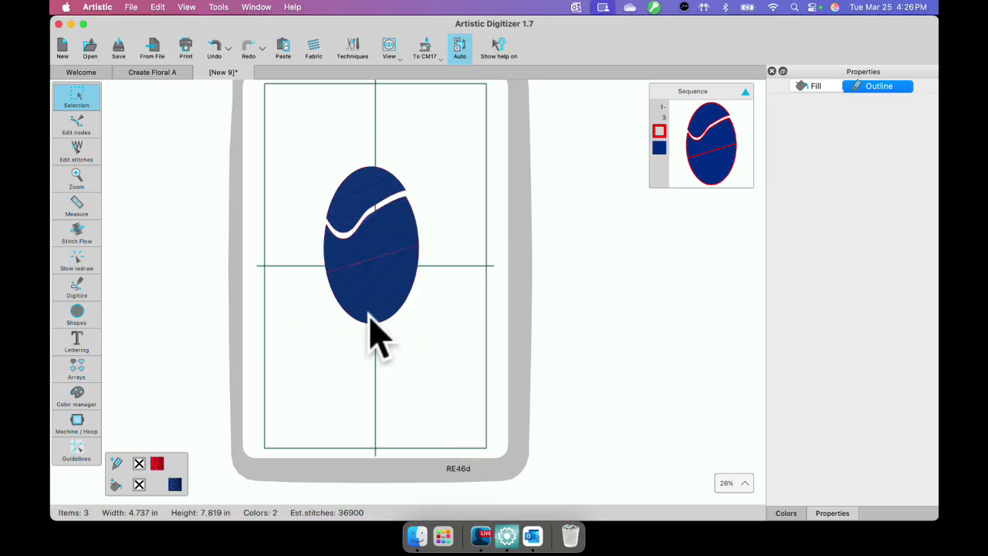
{"action": "left_click", "coordinate": [368, 316]}
{"action": "left_click_drag", "start_coordinate": [368, 316], "coordinate": [370, 319]}
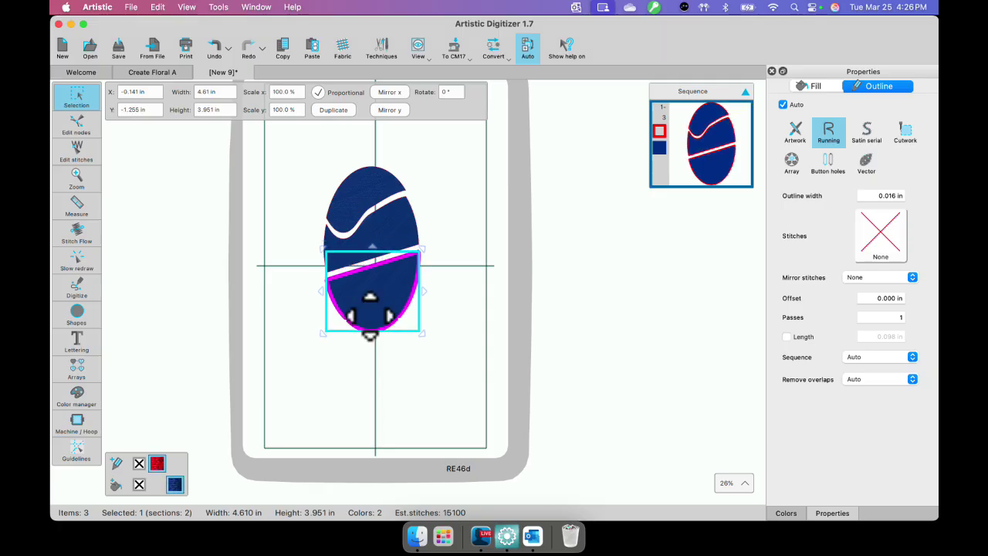
- Create another new design and add lettering that reads LOVE
{"action": "left_click", "coordinate": [63, 46]}
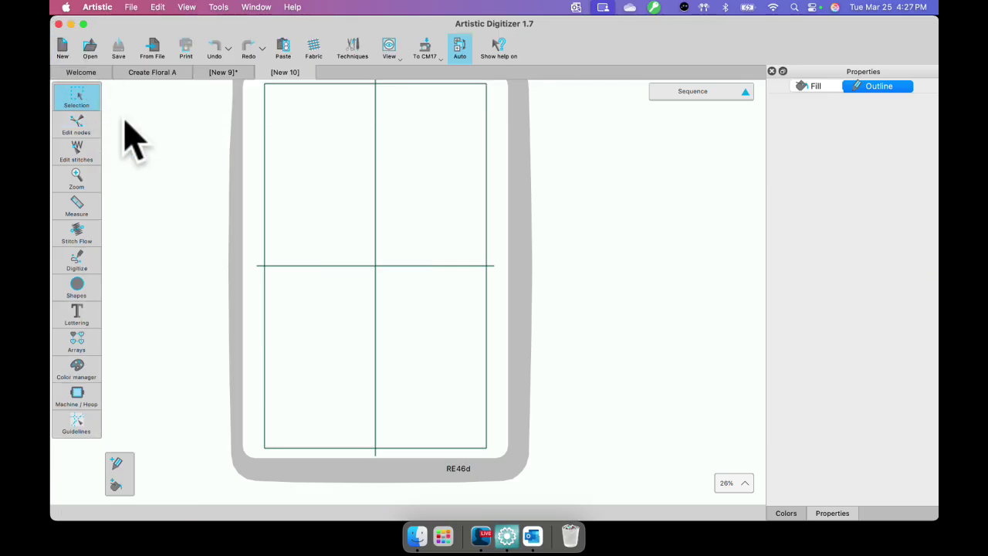
{"action": "mouse_move", "coordinate": [82, 308]}
{"action": "left_click", "coordinate": [115, 312]}
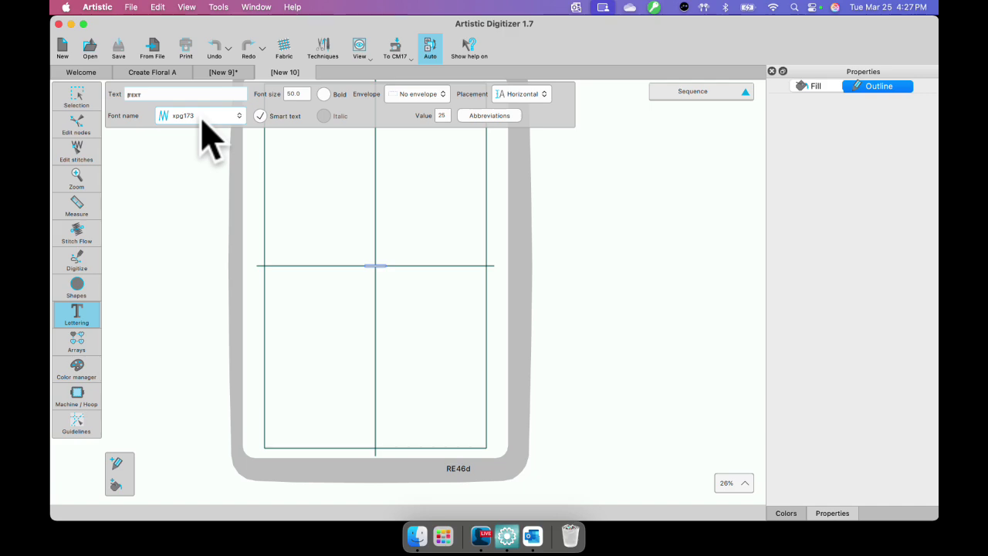
{"action": "left_click", "coordinate": [147, 93]}
{"action": "type", "text": "LOVE"}
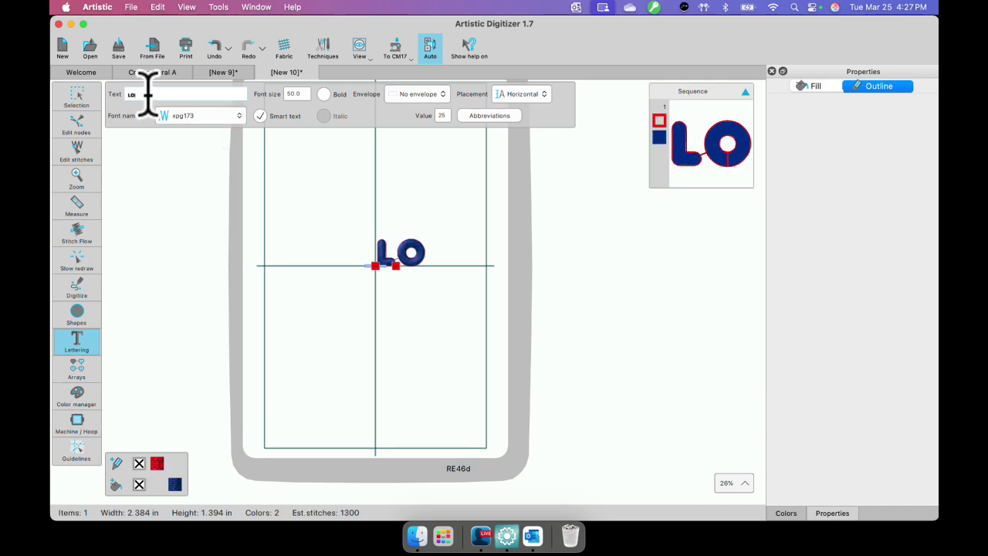
- Select the LOVE lettering and stretch it to about 9.9 × 5.2 in
{"action": "left_click", "coordinate": [85, 100]}
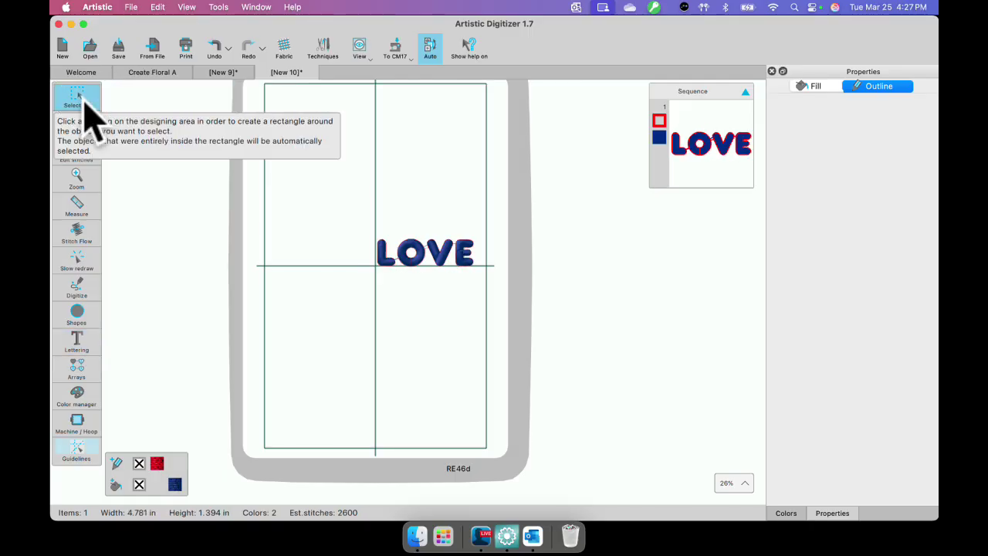
{"action": "left_click_drag", "start_coordinate": [331, 214], "coordinate": [530, 302]}
{"action": "left_click_drag", "start_coordinate": [374, 267], "coordinate": [280, 323]}
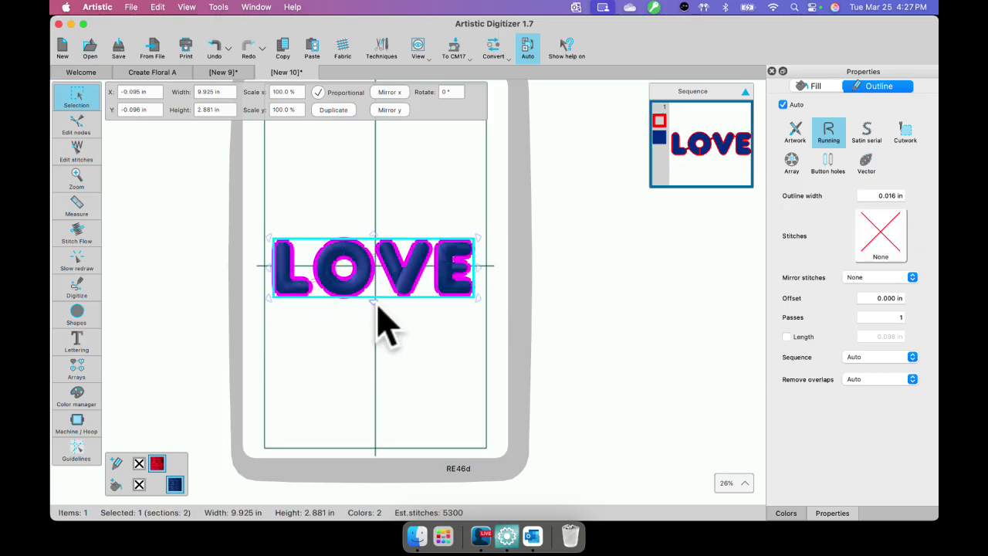
{"action": "left_click_drag", "start_coordinate": [375, 301], "coordinate": [374, 353]}
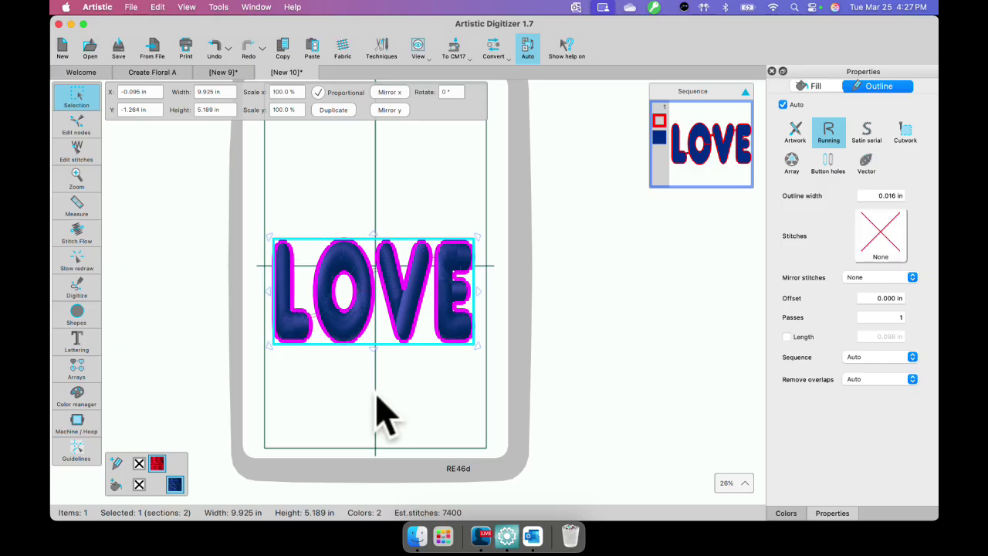
{"action": "scroll", "coordinate": [375, 385], "scroll_direction": "up", "scroll_amount": 2}
{"action": "scroll", "coordinate": [375, 384], "scroll_direction": "up", "scroll_amount": 2}
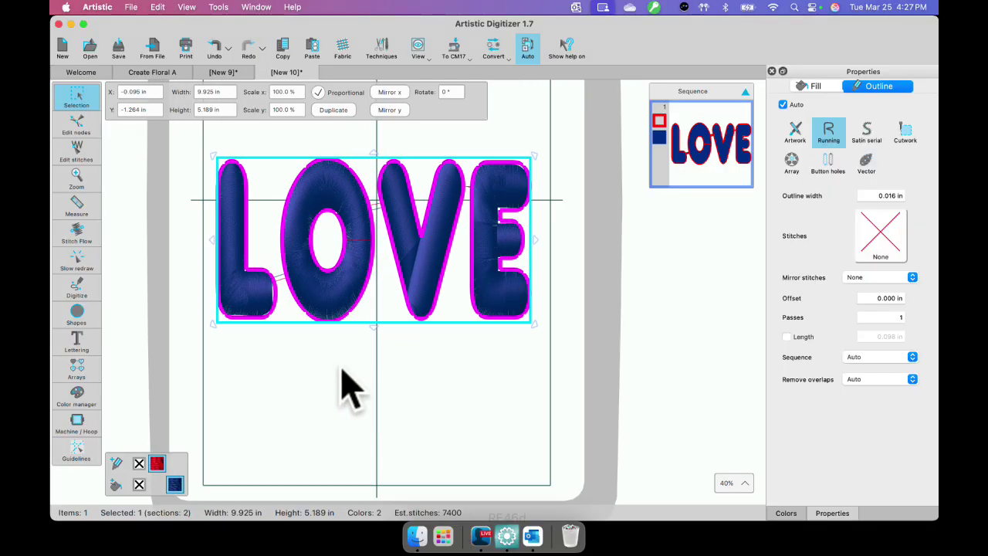
- Begin a wavy outline curve left of the L, waving across the L and O
{"action": "left_click", "coordinate": [313, 379]}
{"action": "left_click", "coordinate": [76, 282]}
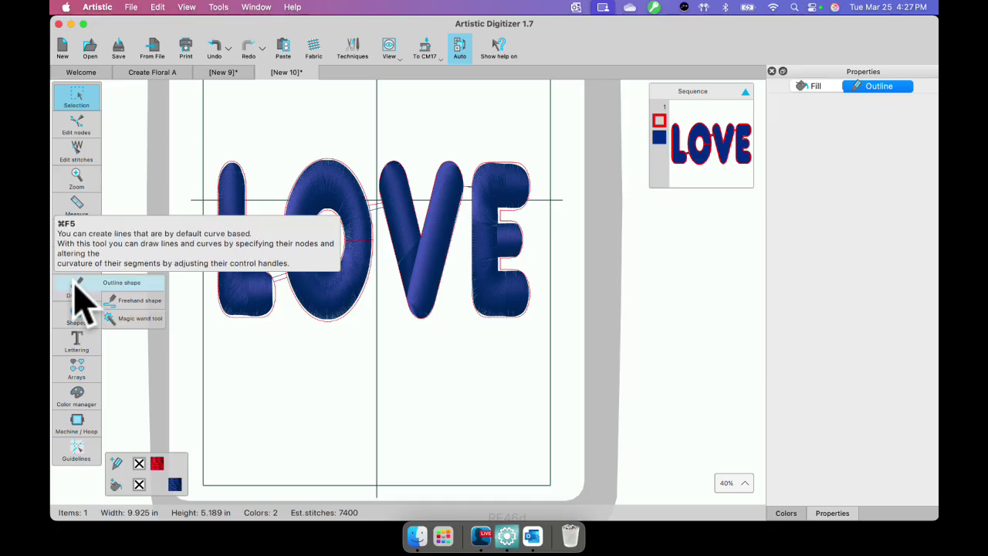
{"action": "left_click", "coordinate": [112, 284]}
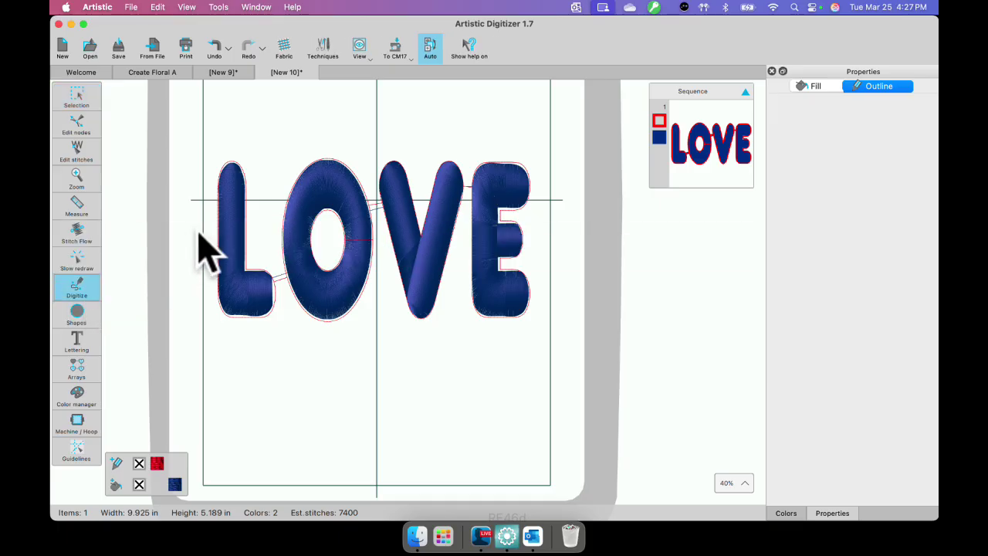
{"action": "left_click", "coordinate": [209, 225]}
{"action": "left_click", "coordinate": [225, 202]}
{"action": "left_click", "coordinate": [252, 225]}
{"action": "left_click", "coordinate": [298, 233]}
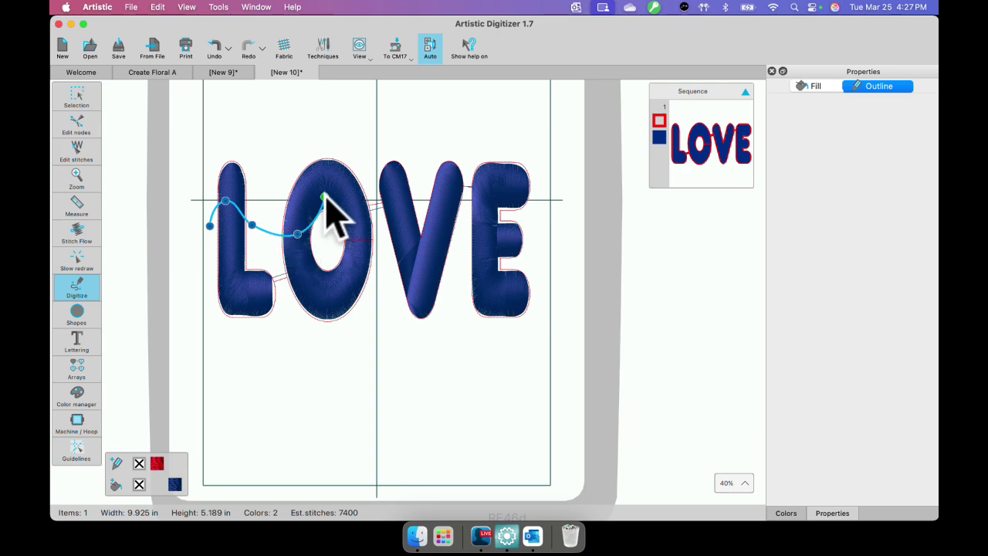
- Continue the wave across the V to the E and end it as a shape
{"action": "left_click", "coordinate": [329, 190]}
{"action": "left_click", "coordinate": [361, 219]}
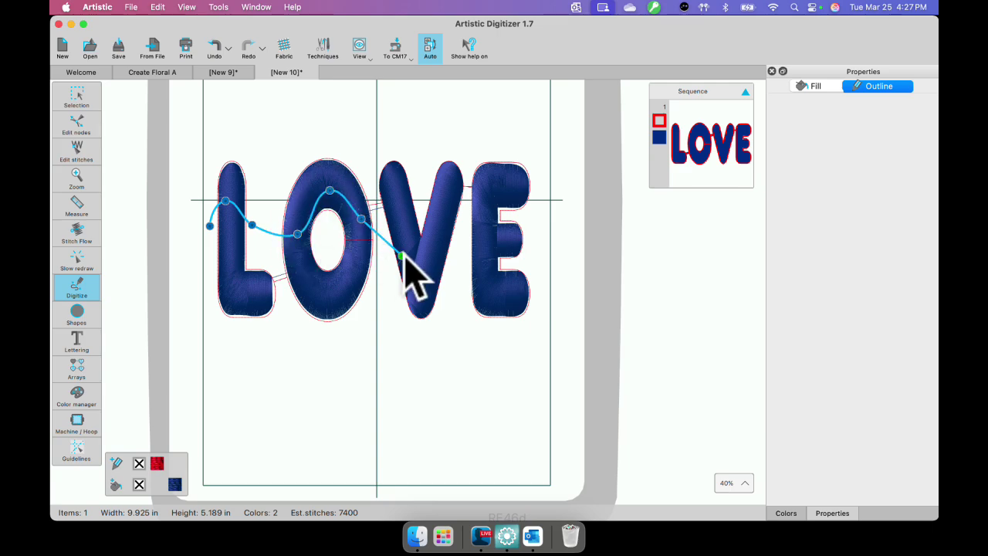
{"action": "left_click", "coordinate": [407, 255]}
{"action": "left_click", "coordinate": [441, 222]}
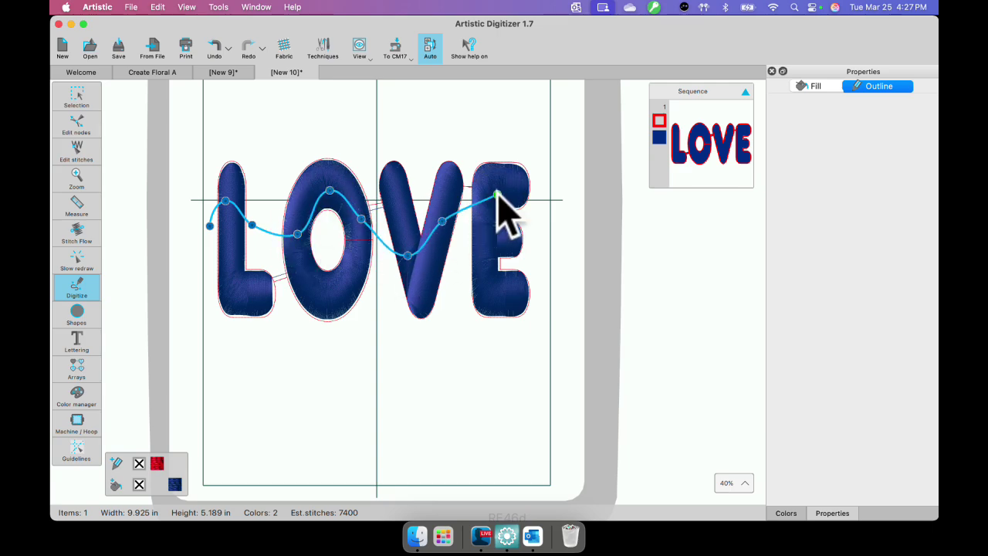
{"action": "left_click", "coordinate": [497, 194]}
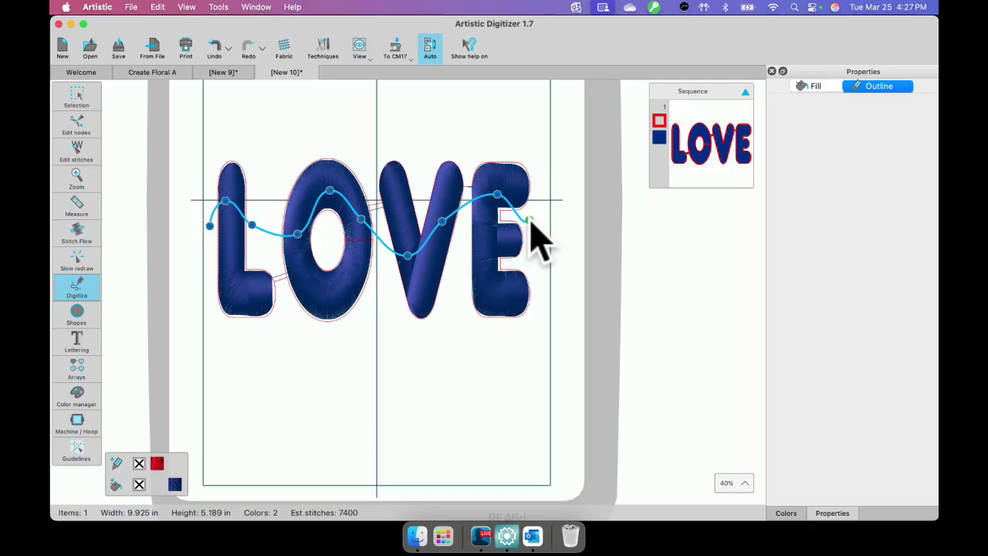
{"action": "right_click", "coordinate": [531, 223]}
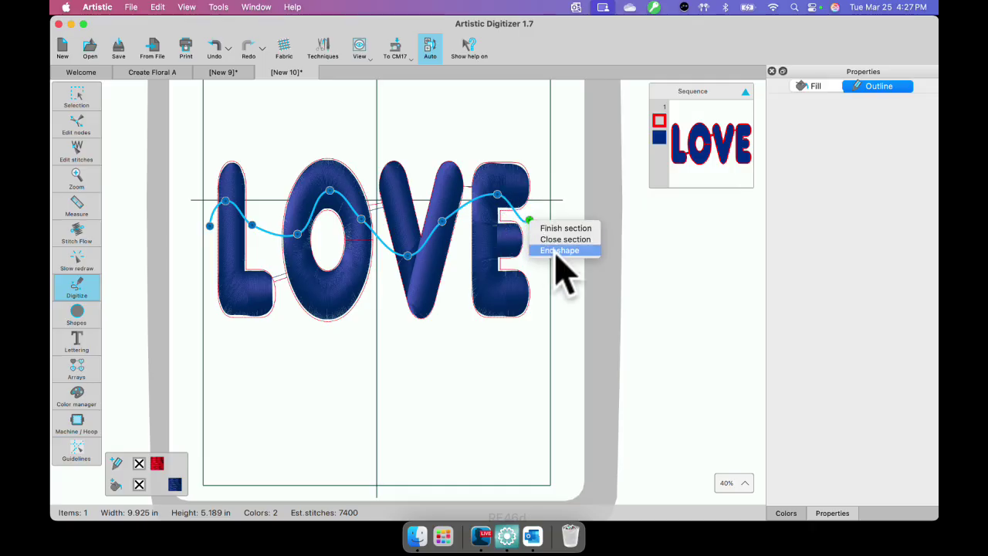
{"action": "left_click", "coordinate": [556, 255]}
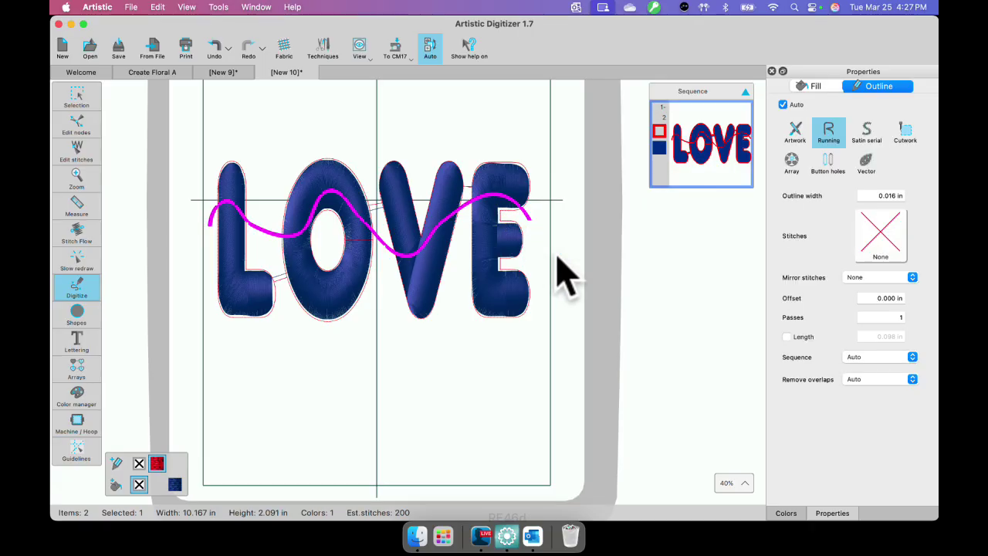
- Break the LOVE lettering apart along the wavy line
{"action": "left_click", "coordinate": [77, 96]}
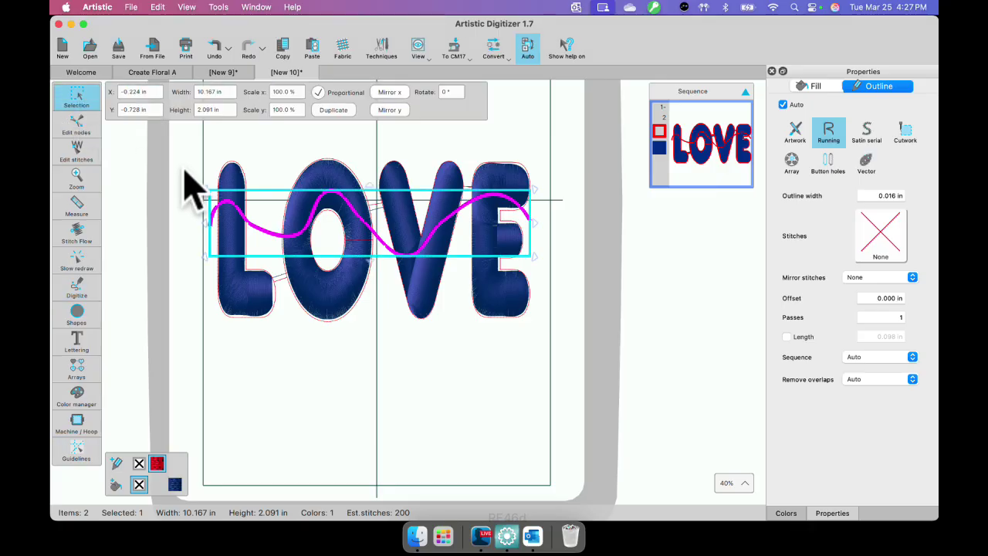
{"action": "left_click", "coordinate": [239, 159]}
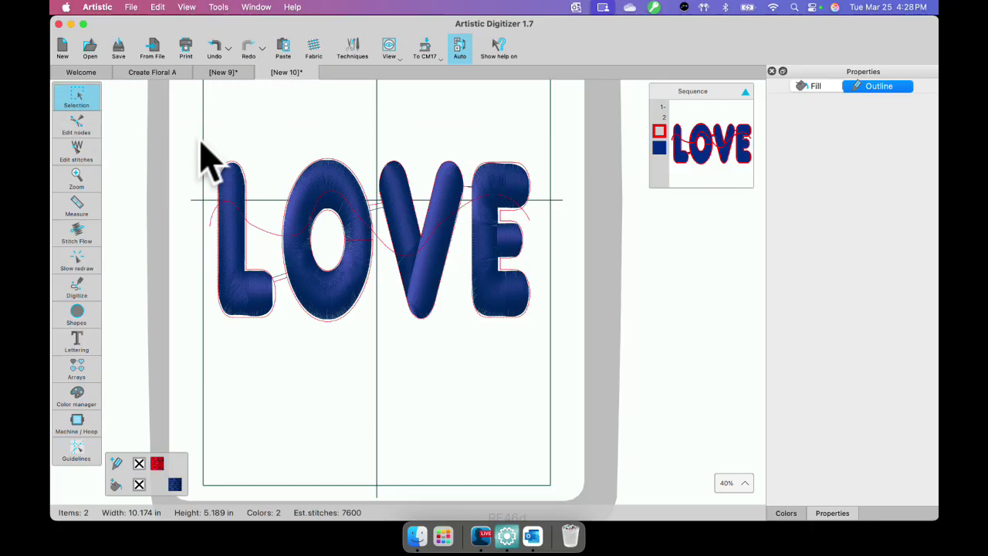
{"action": "left_click_drag", "start_coordinate": [202, 143], "coordinate": [533, 353]}
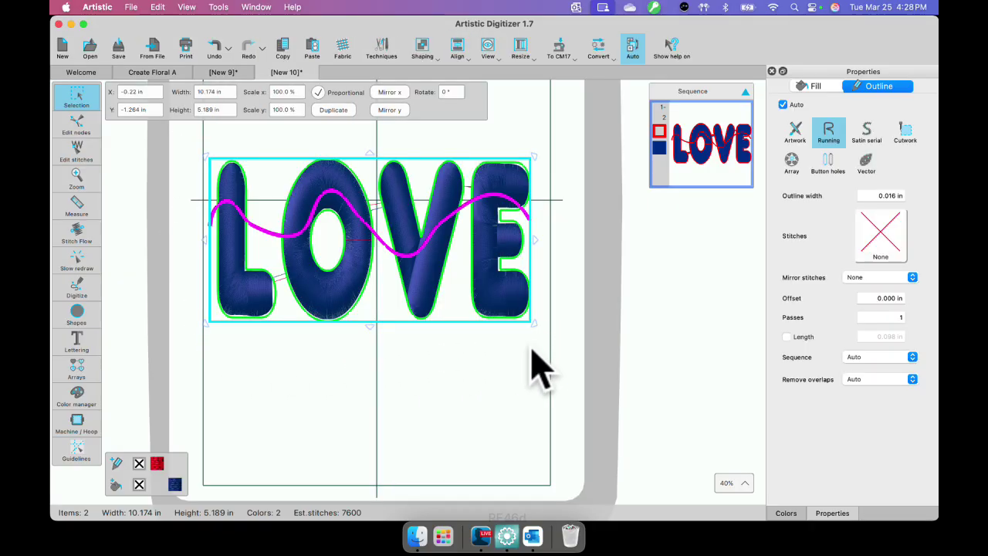
{"action": "right_click", "coordinate": [366, 303]}
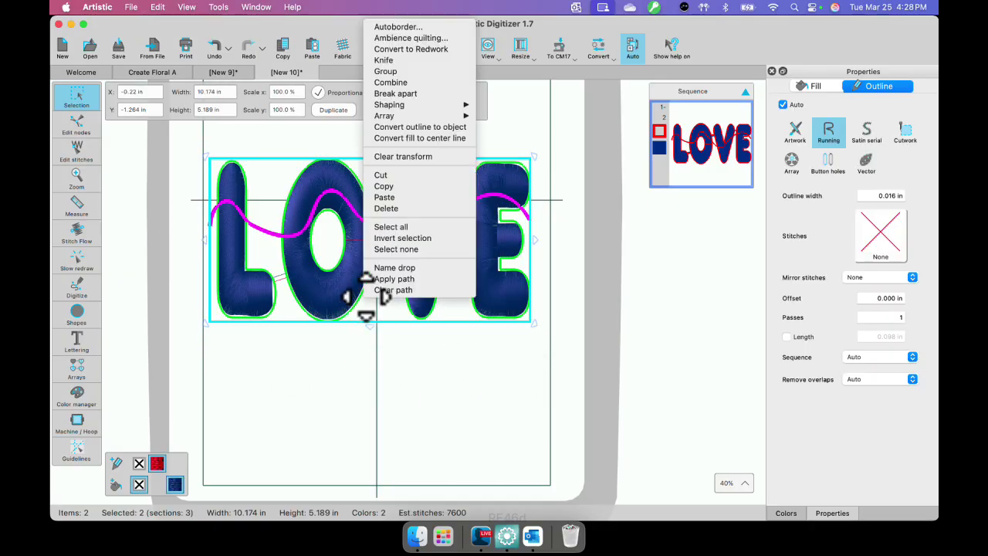
{"action": "left_click", "coordinate": [385, 93]}
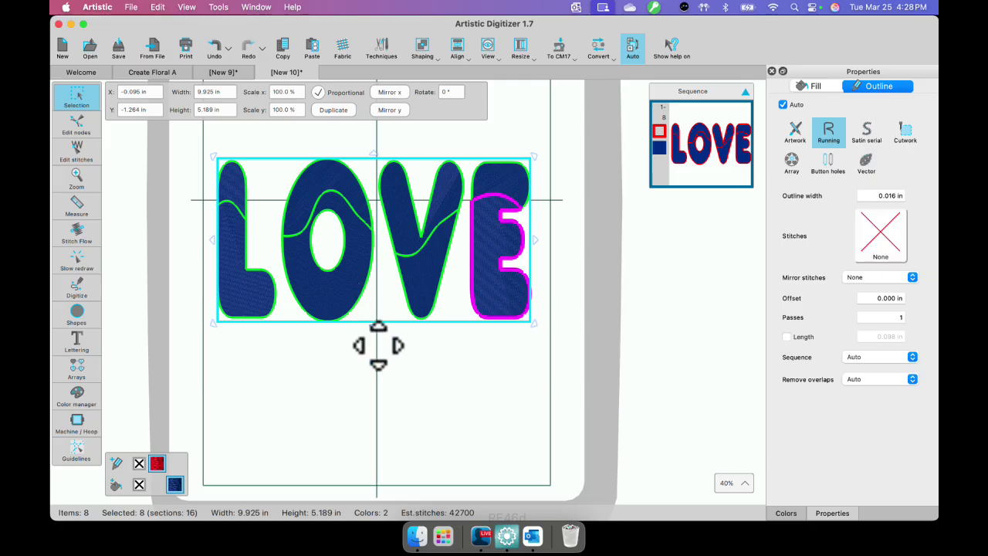
{"action": "left_click", "coordinate": [380, 359]}
- Select the lower pieces of L, O, V and E and nudge them down
{"action": "left_click", "coordinate": [228, 284]}
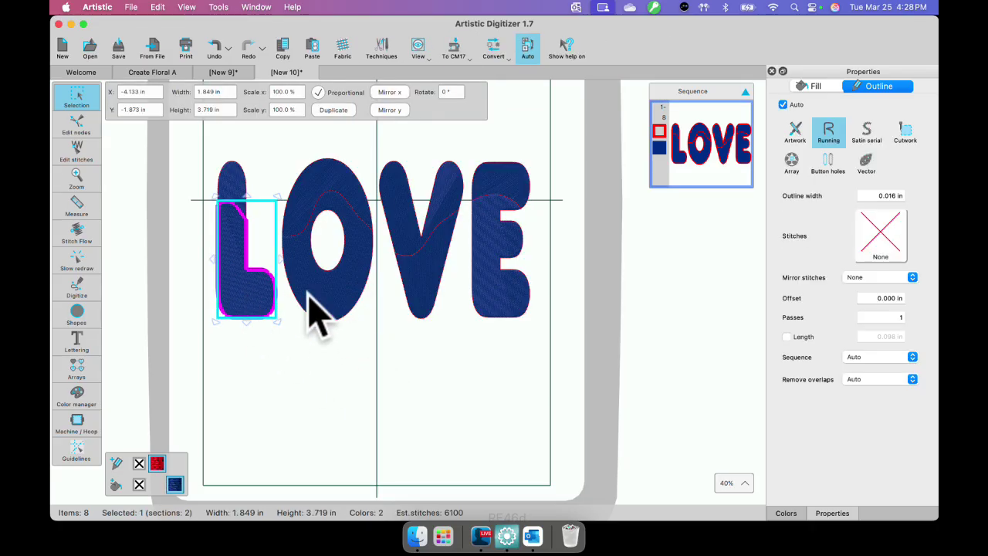
{"action": "left_click", "coordinate": [321, 309]}
{"action": "left_click", "coordinate": [238, 303]}
{"action": "left_click", "coordinate": [340, 309], "text": "shift"}
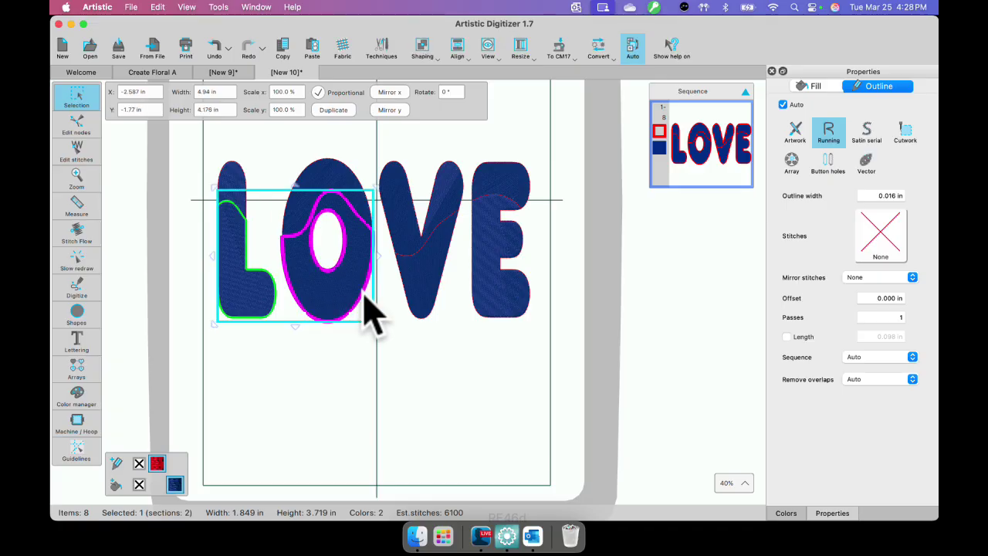
{"action": "left_click", "coordinate": [425, 298], "text": "shift"}
{"action": "left_click", "coordinate": [498, 309], "text": "shift"}
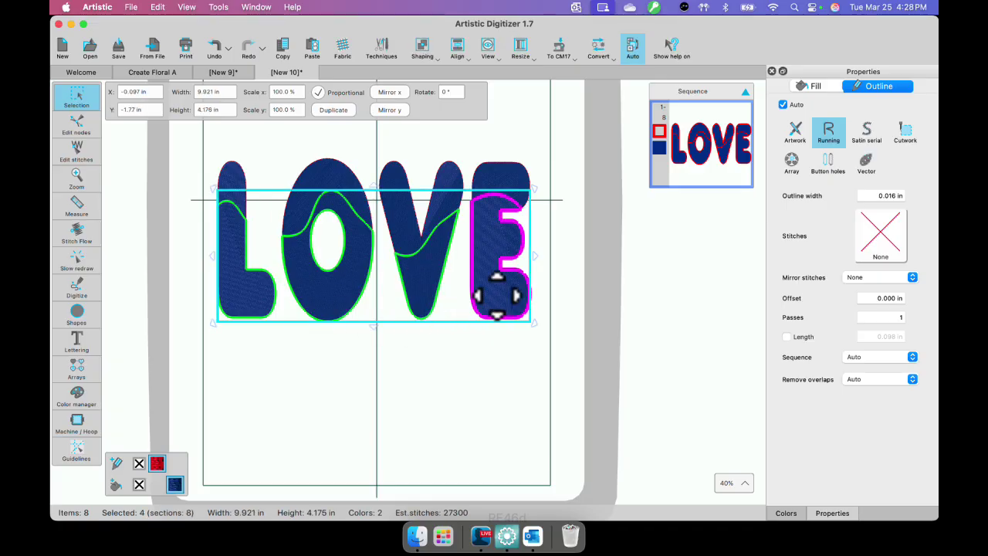
{"action": "key", "text": "Down"}
{"action": "key", "text": "Down"}
{"action": "key", "text": "Down"}
{"action": "key", "text": "Down"}
{"action": "key", "text": "Down"}
{"action": "key", "text": "Down"}
{"action": "key", "text": "Down"}
{"action": "key", "text": "Down"}
{"action": "key", "text": "Down"}
{"action": "key", "text": "Down"}
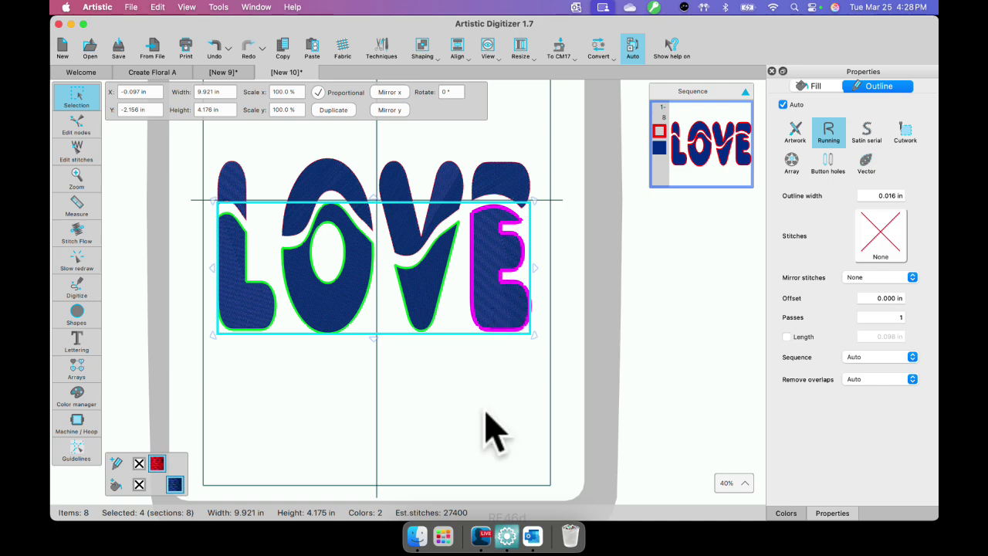
{"action": "left_click", "coordinate": [452, 416]}
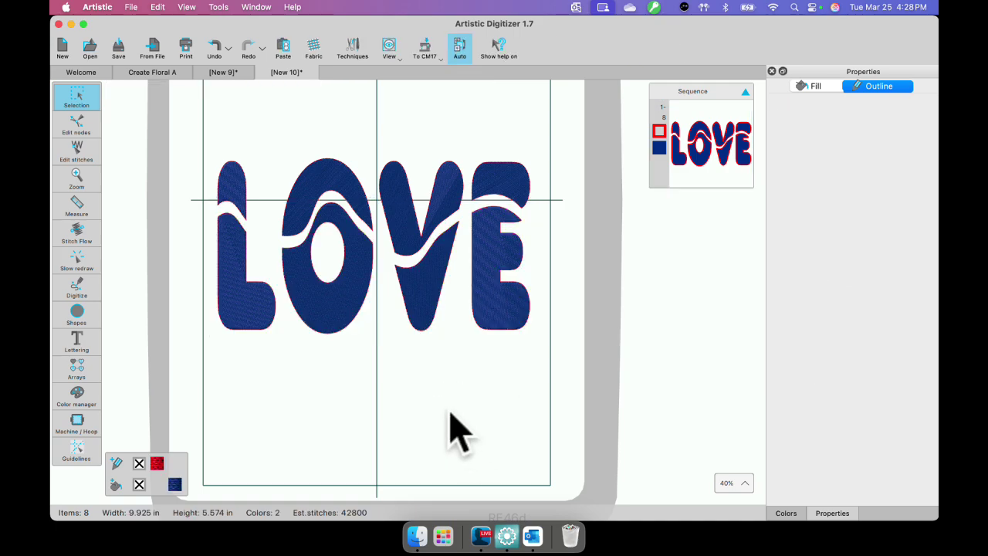
- Draw a second wavy outline curve across the bottom of the letters
{"action": "left_click", "coordinate": [99, 287]}
{"action": "left_click", "coordinate": [101, 284]}
{"action": "left_click", "coordinate": [206, 272]}
{"action": "left_click", "coordinate": [236, 311]}
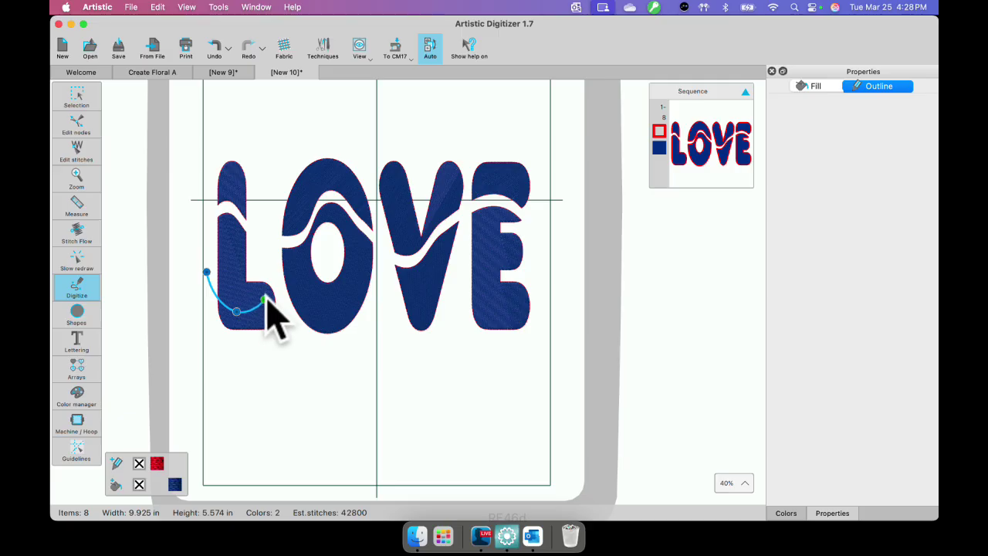
{"action": "left_click", "coordinate": [288, 278]}
{"action": "left_click", "coordinate": [323, 298]}
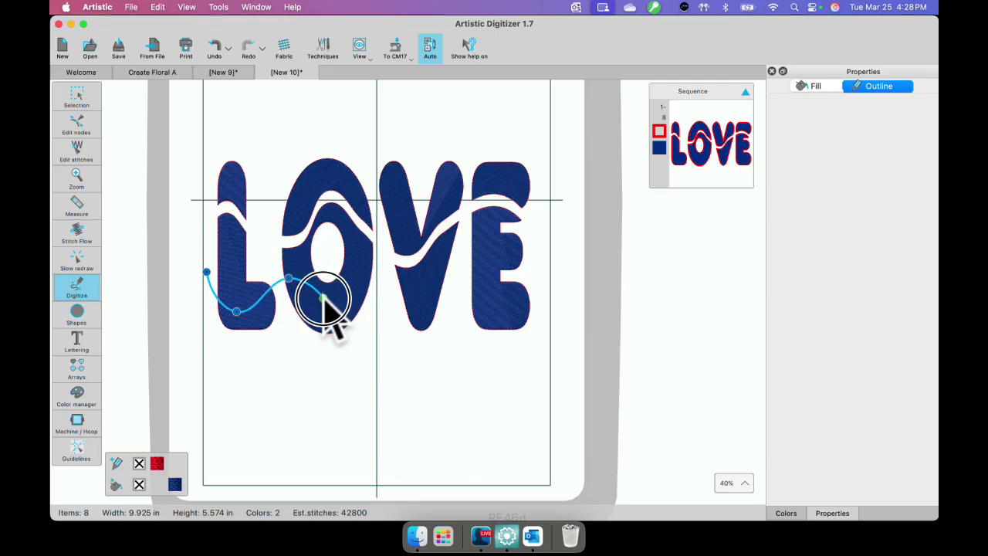
{"action": "left_click", "coordinate": [389, 306]}
{"action": "left_click", "coordinate": [416, 285]}
{"action": "left_click", "coordinate": [495, 303]}
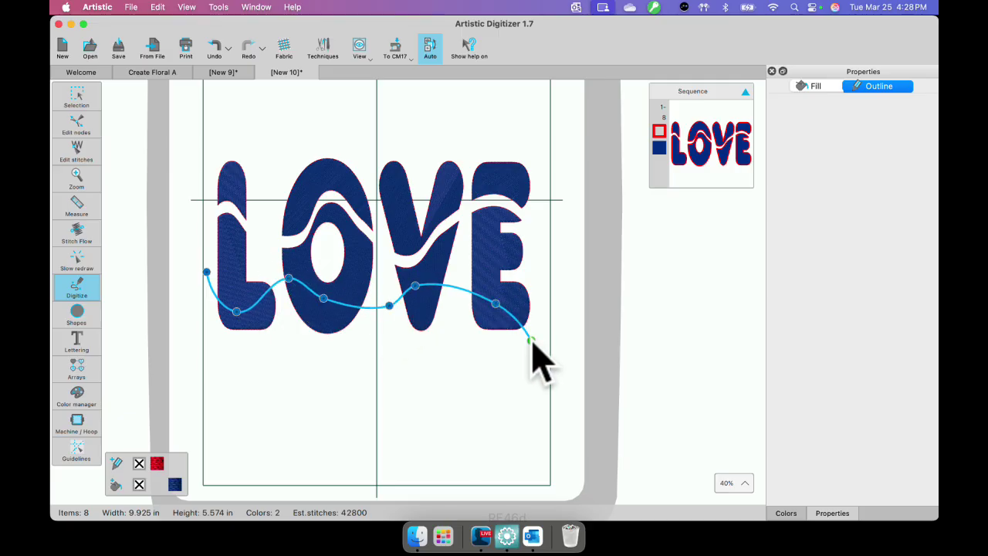
{"action": "right_click", "coordinate": [531, 340]}
{"action": "left_click", "coordinate": [545, 372]}
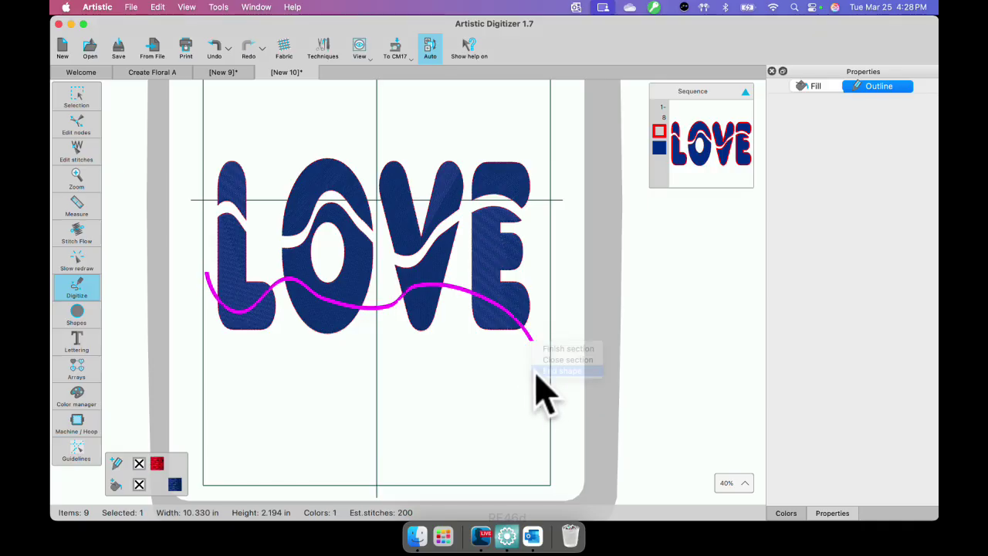
- Knife the lower L, O, V and E pieces with the second wavy line
{"action": "left_click", "coordinate": [82, 107]}
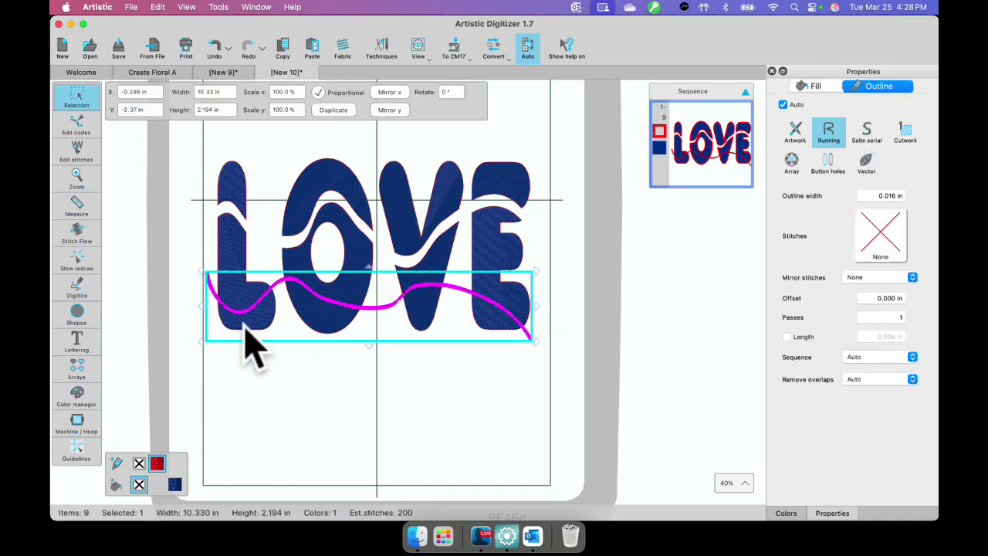
{"action": "left_click", "coordinate": [265, 316], "text": "shift"}
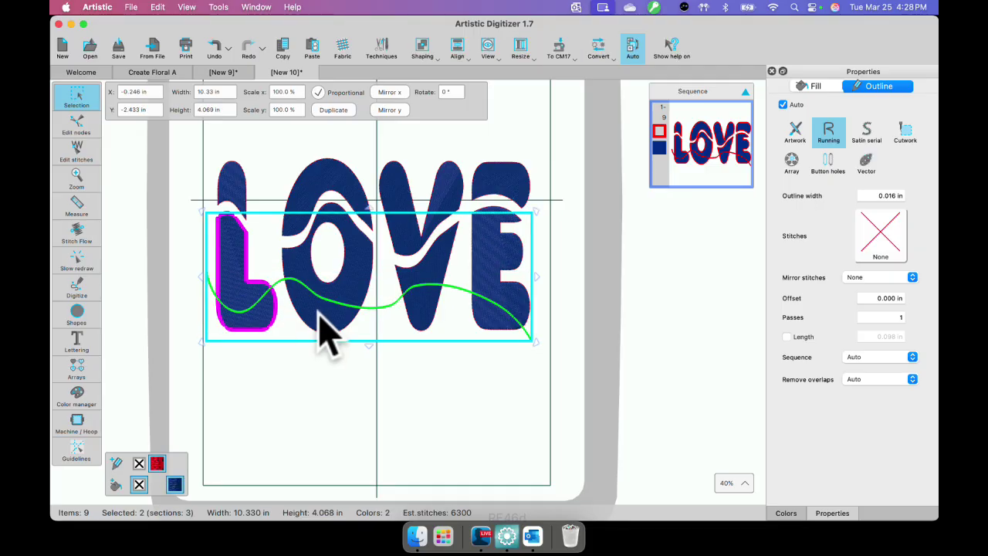
{"action": "left_click", "coordinate": [369, 325], "text": "shift"}
{"action": "left_click", "coordinate": [407, 317], "text": "shift"}
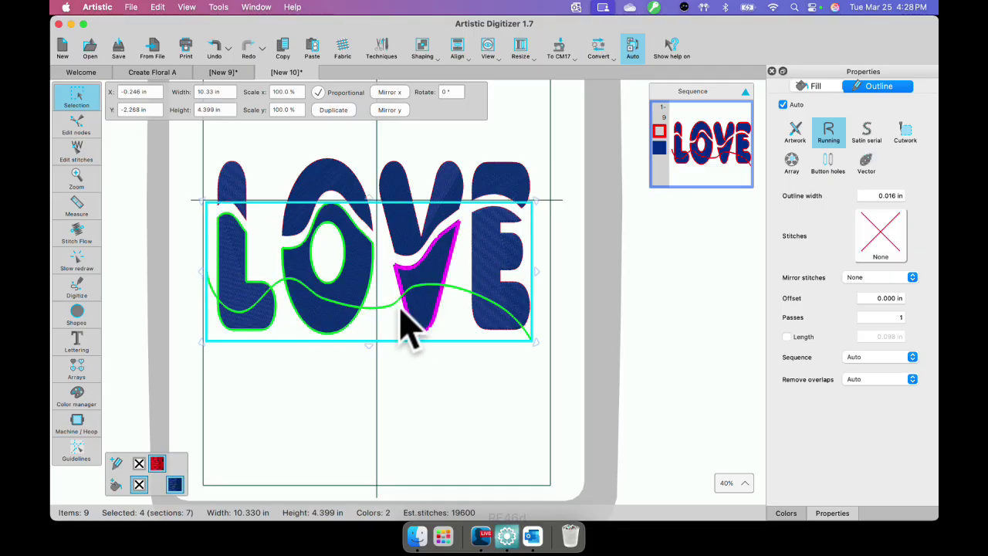
{"action": "left_click", "coordinate": [496, 321], "text": "shift"}
{"action": "right_click", "coordinate": [494, 320]}
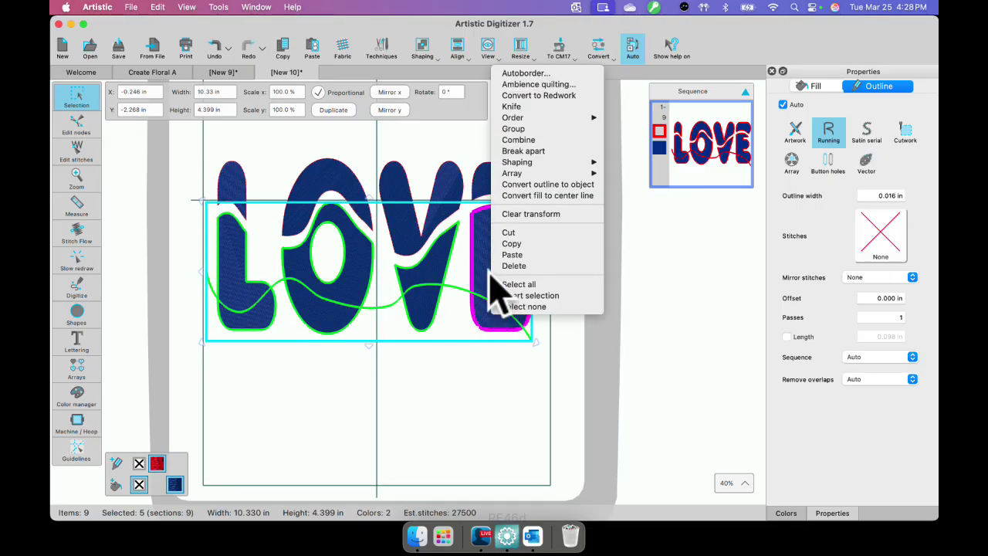
{"action": "left_click", "coordinate": [511, 107]}
{"action": "left_click", "coordinate": [436, 394]}
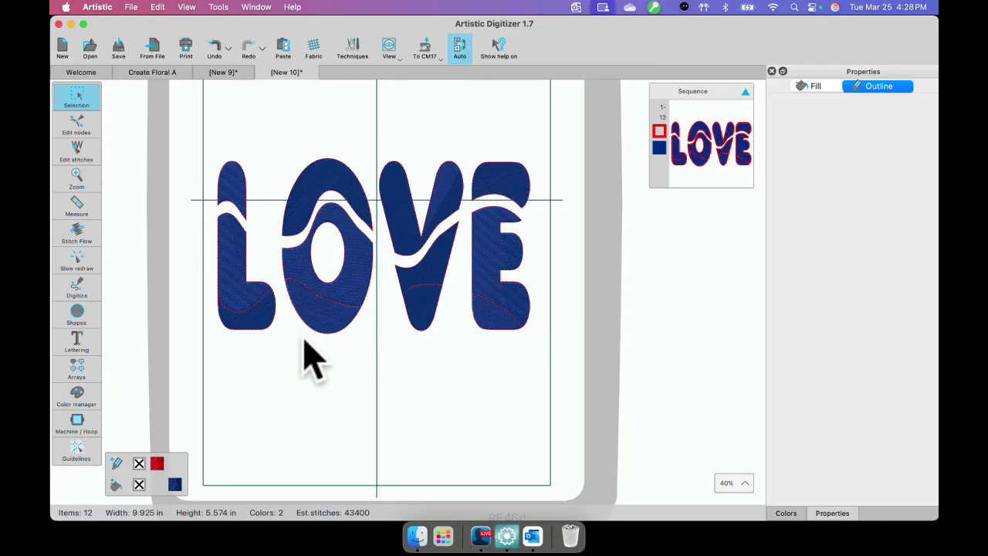
- Select the bottom strips of L, O, V and E and nudge them down
{"action": "left_click", "coordinate": [246, 317]}
{"action": "left_click", "coordinate": [262, 389]}
{"action": "left_click", "coordinate": [266, 318]}
{"action": "left_click", "coordinate": [330, 314], "text": "shift"}
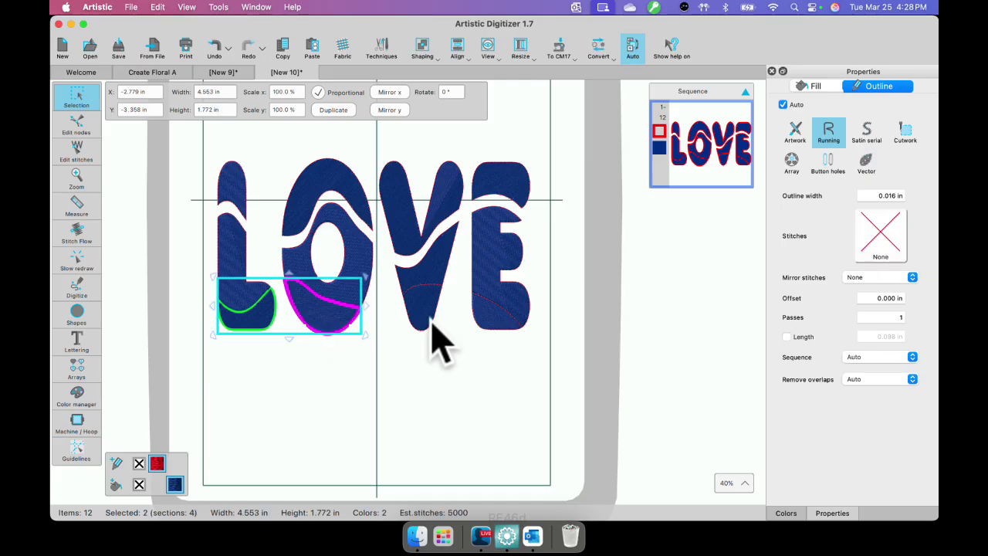
{"action": "left_click", "coordinate": [430, 322], "text": "shift"}
{"action": "left_click", "coordinate": [492, 322], "text": "shift"}
{"action": "key", "text": "Down"}
{"action": "key", "text": "Down"}
{"action": "key", "text": "Down"}
{"action": "key", "text": "Down"}
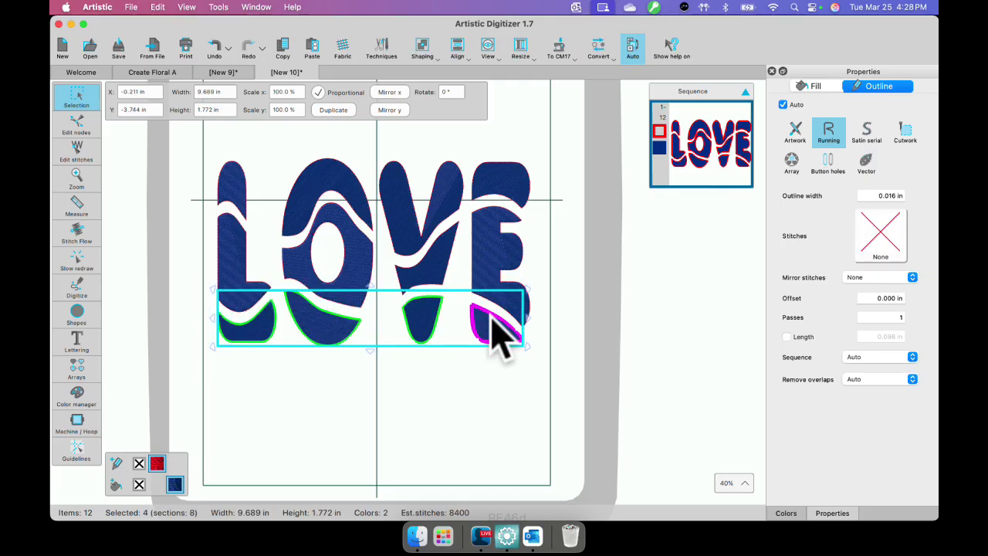
- Give the L's middle piece a wool-pattern fill and 218 Yellow Green thread
{"action": "left_click", "coordinate": [240, 247]}
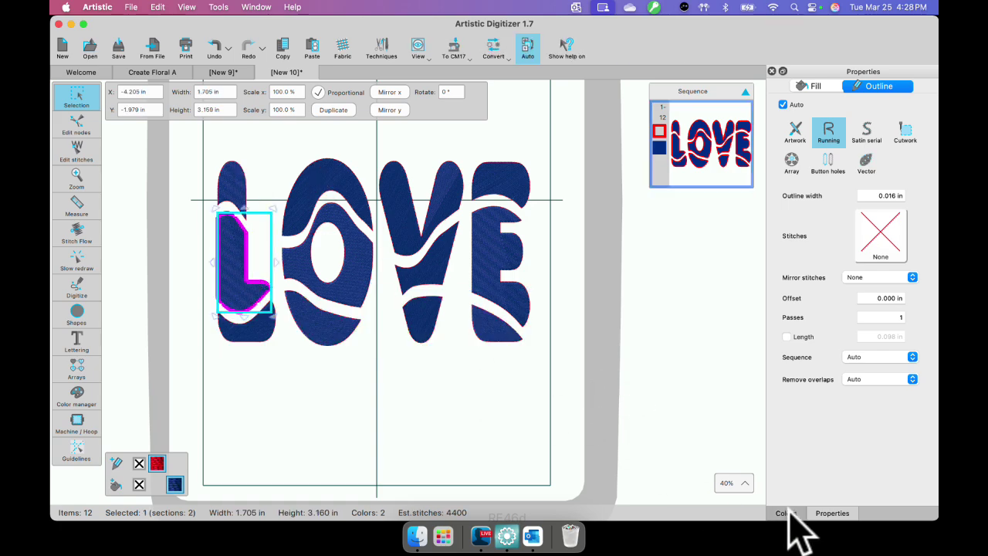
{"action": "left_click", "coordinate": [824, 86]}
{"action": "left_click", "coordinate": [886, 319]}
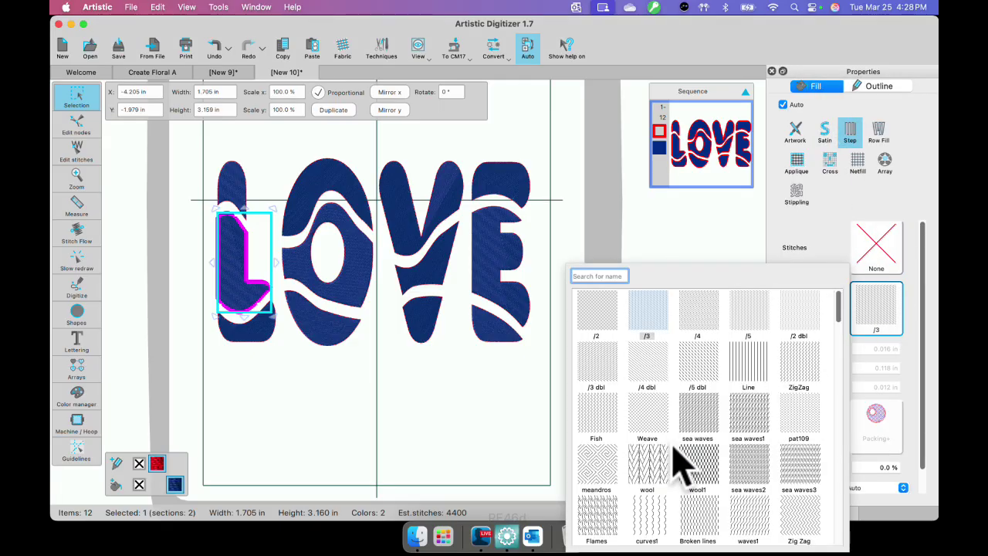
{"action": "left_click", "coordinate": [654, 471]}
{"action": "scroll", "coordinate": [293, 347], "scroll_direction": "up", "scroll_amount": 3}
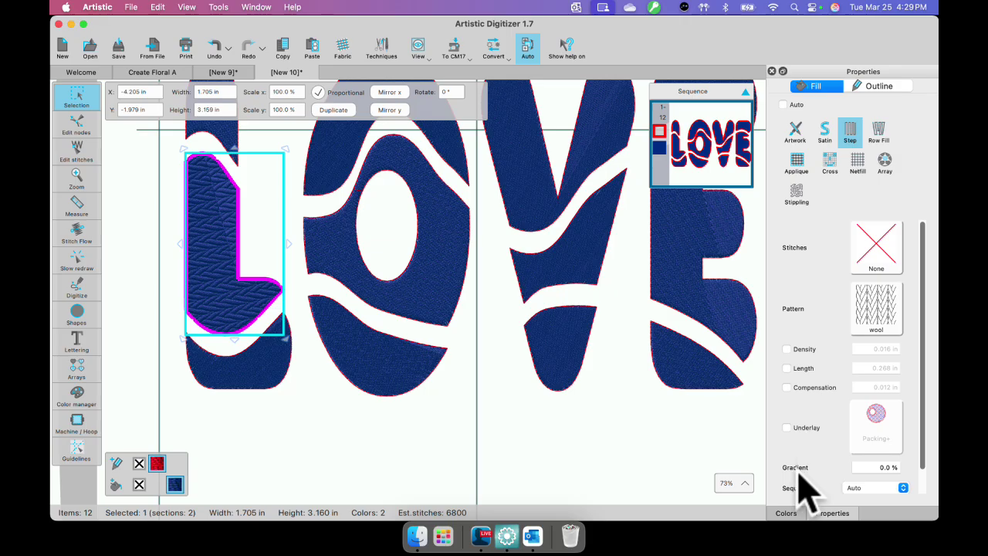
{"action": "left_click", "coordinate": [788, 513]}
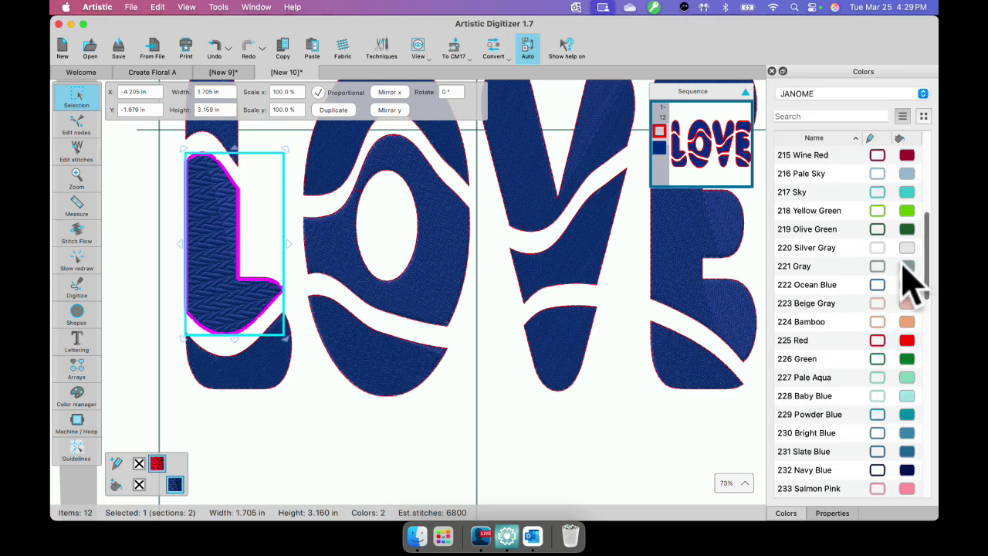
{"action": "left_click", "coordinate": [911, 211]}
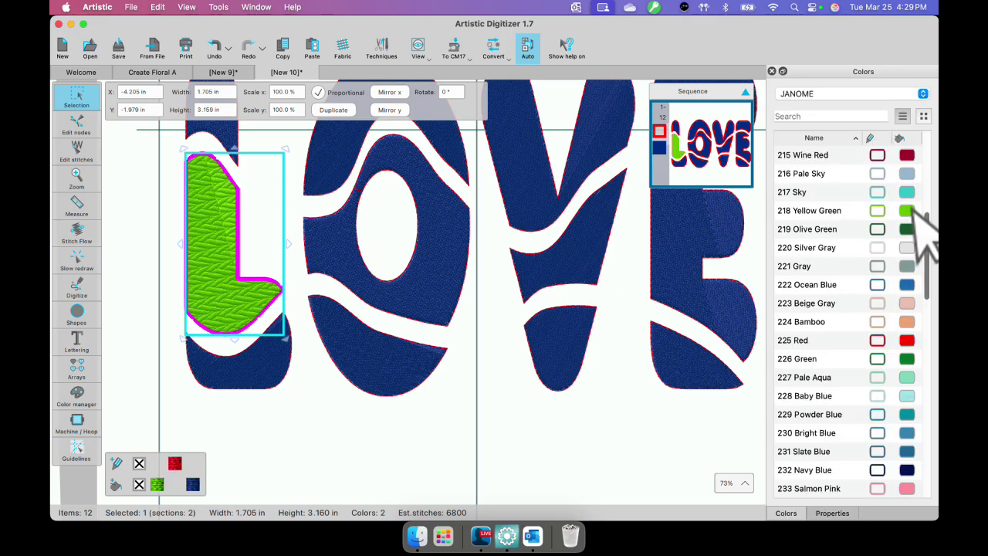
{"action": "left_click", "coordinate": [441, 292]}
- Give the O's middle piece a curves1 fill in Baby Blue thread
{"action": "left_click", "coordinate": [831, 513]}
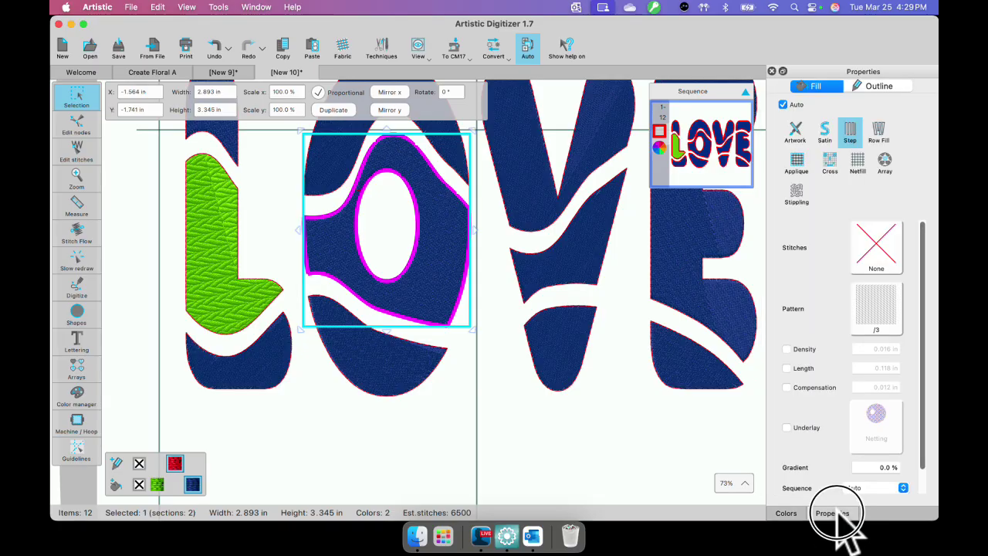
{"action": "left_click", "coordinate": [878, 301]}
{"action": "left_click", "coordinate": [663, 511]}
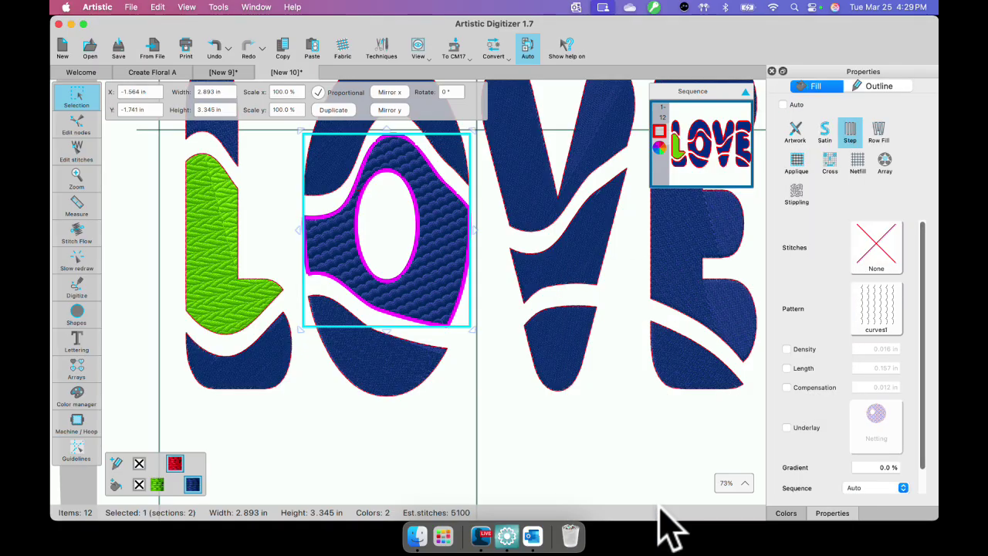
{"action": "left_click", "coordinate": [786, 512]}
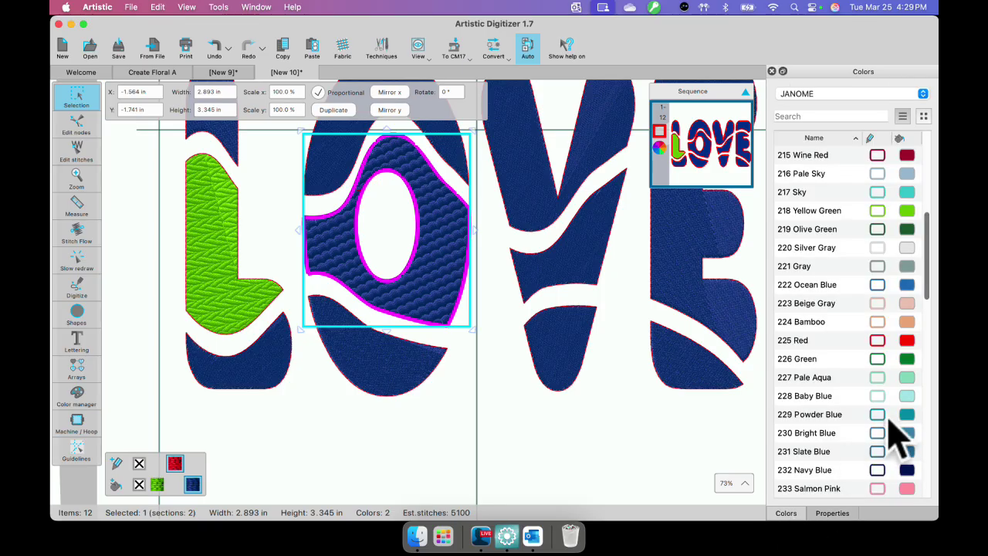
{"action": "left_click", "coordinate": [908, 397]}
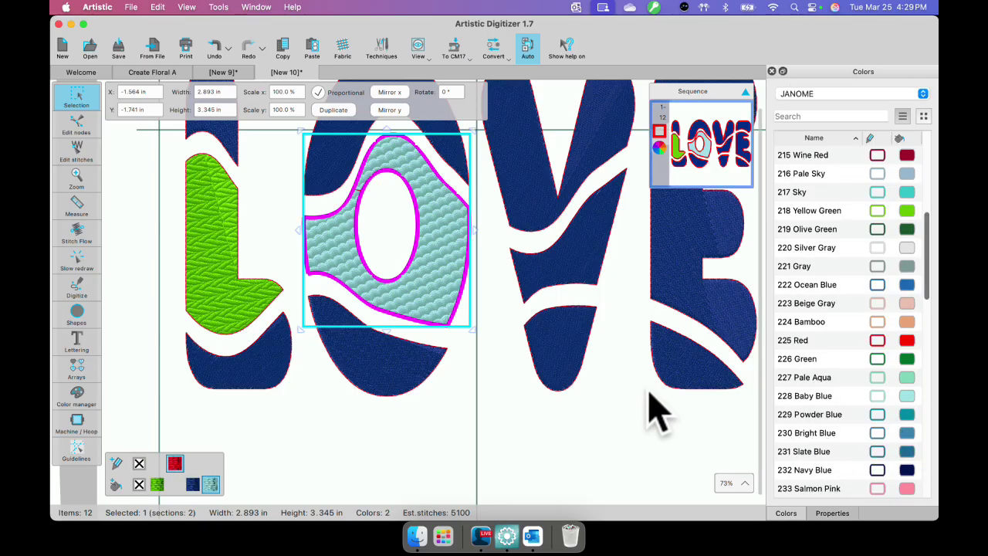
- Give the V's lower piece Sky thread and a Mosaic21 pattern fill
{"action": "left_click", "coordinate": [562, 361]}
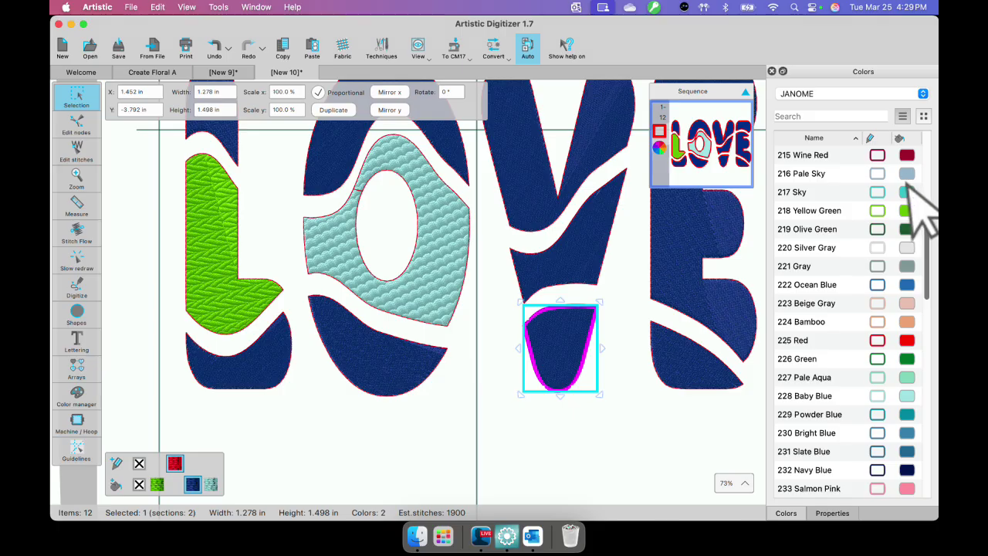
{"action": "left_click", "coordinate": [907, 174]}
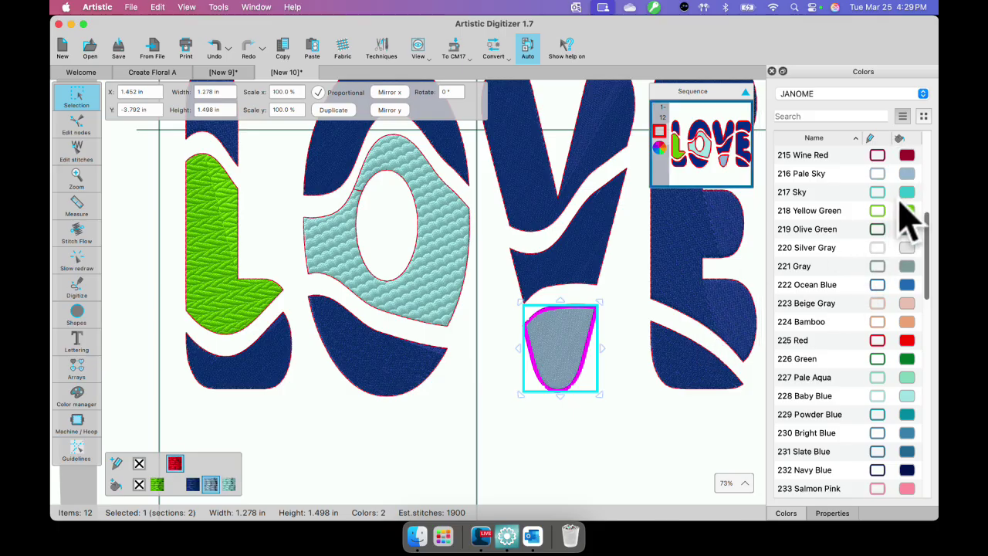
{"action": "left_click", "coordinate": [907, 192]}
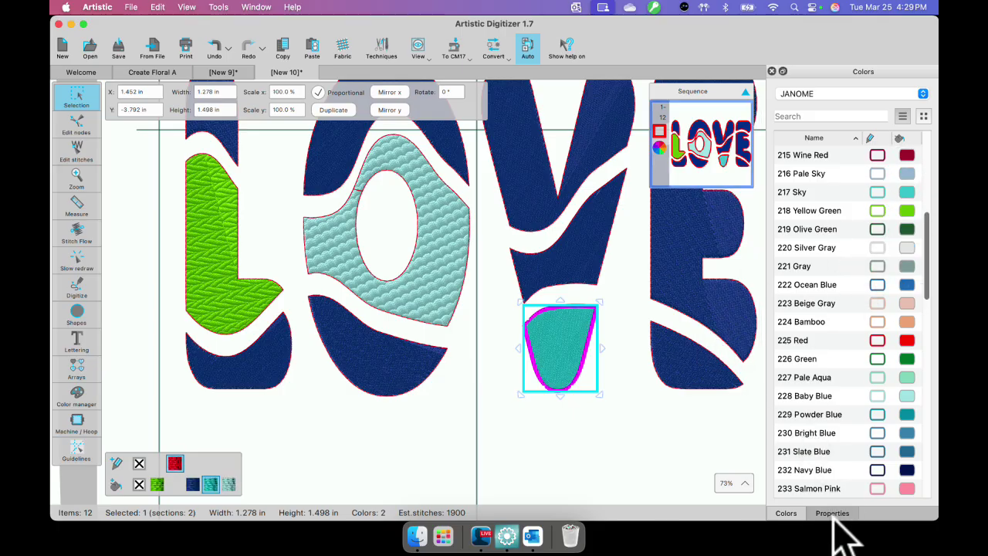
{"action": "left_click", "coordinate": [832, 513]}
{"action": "left_click", "coordinate": [874, 313]}
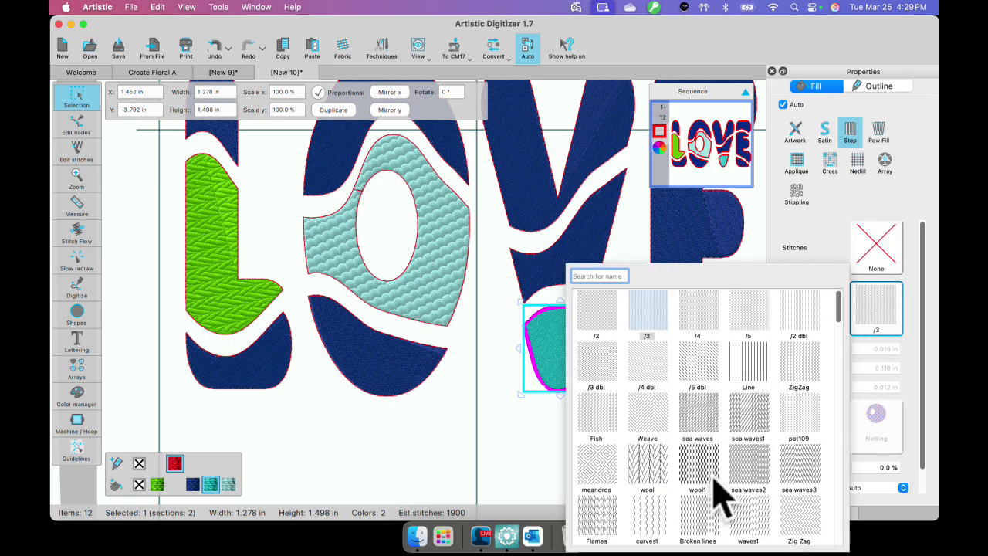
{"action": "scroll", "coordinate": [749, 513], "scroll_direction": "down", "scroll_amount": 5}
{"action": "scroll", "coordinate": [753, 513], "scroll_direction": "down", "scroll_amount": 5}
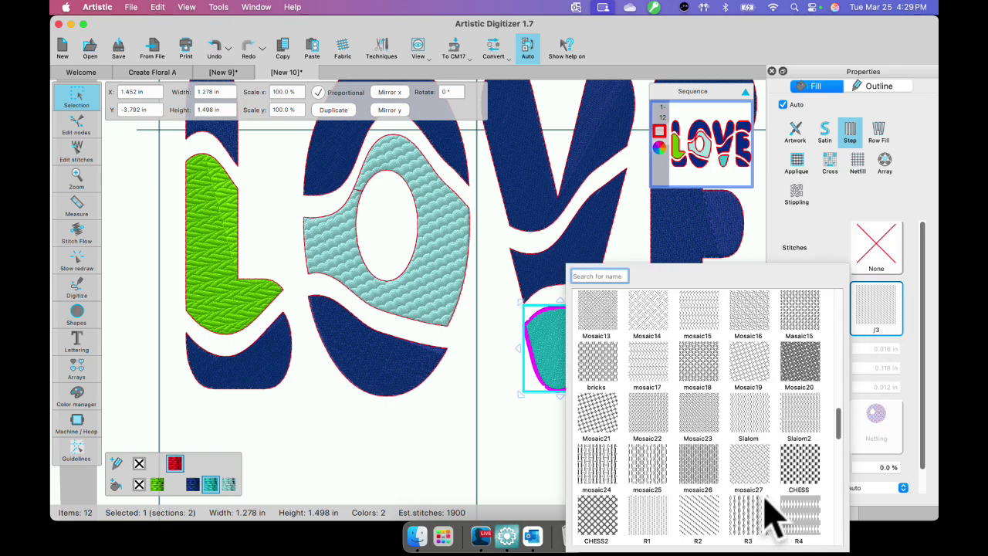
{"action": "left_click", "coordinate": [805, 351]}
{"action": "left_click", "coordinate": [871, 329]}
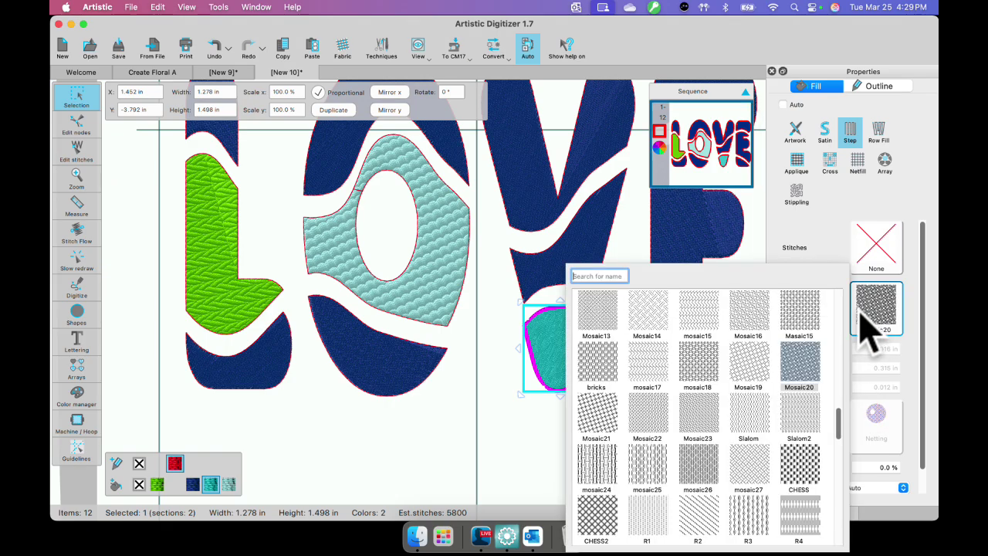
{"action": "left_click", "coordinate": [598, 417]}
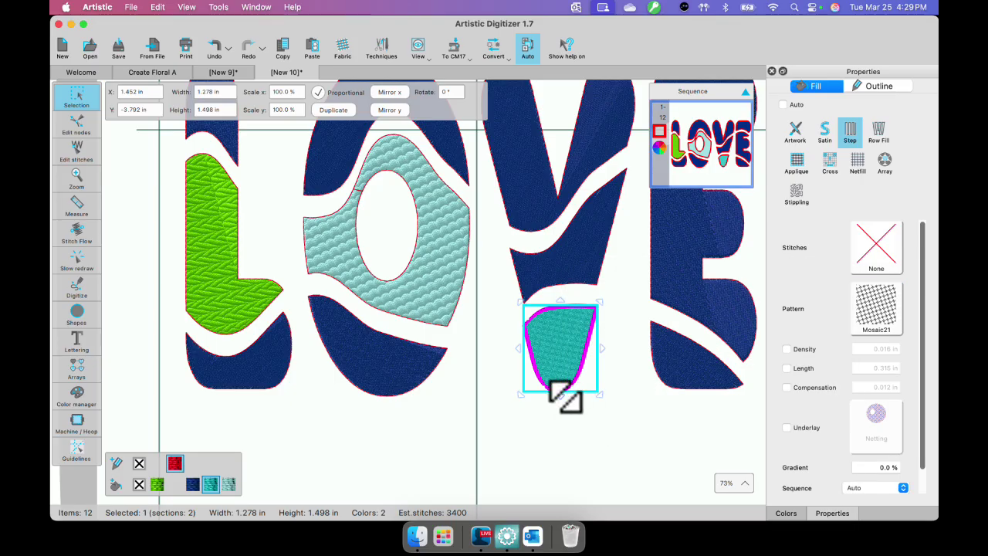
{"action": "scroll", "coordinate": [579, 376], "scroll_direction": "up", "scroll_amount": 5}
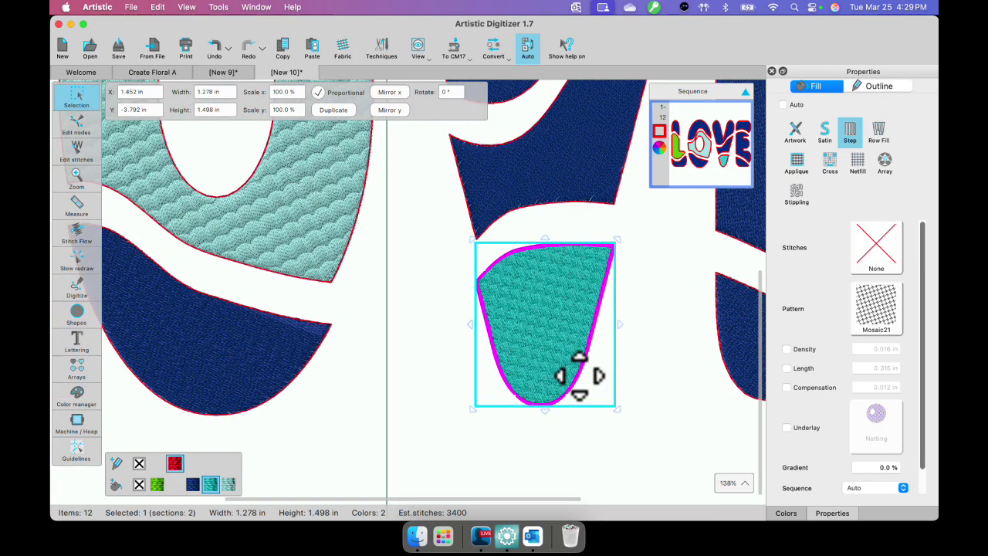
{"action": "right_click", "coordinate": [572, 443]}
- Give the teal V piece a red satin serial outline 0.118 in wide
{"action": "left_click", "coordinate": [485, 447]}
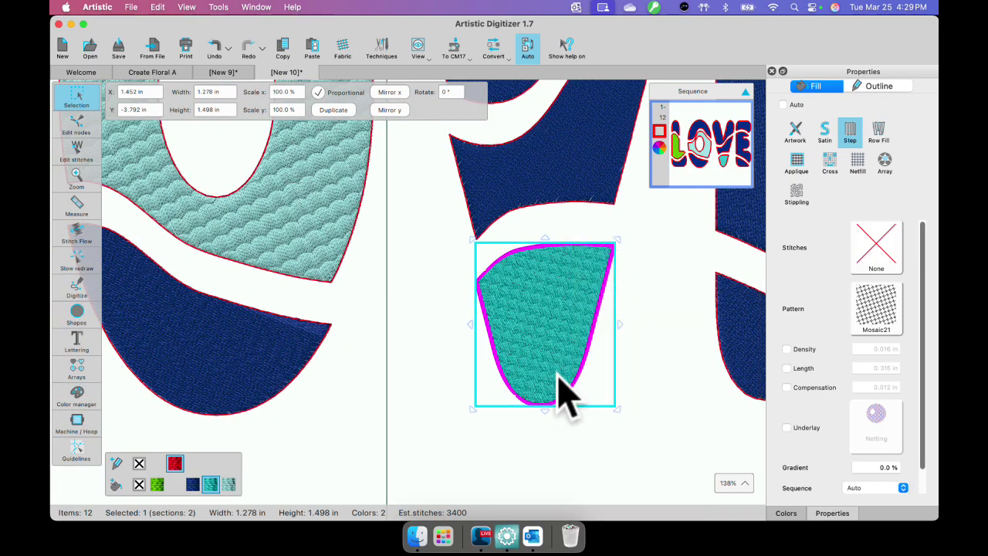
{"action": "left_click", "coordinate": [876, 86]}
{"action": "left_click", "coordinate": [871, 136]}
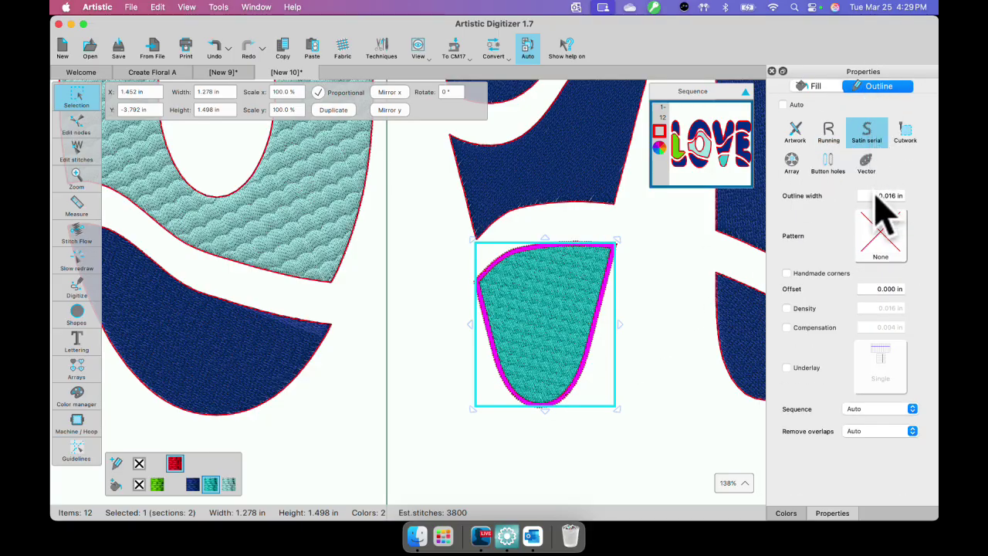
{"action": "left_click", "coordinate": [880, 196]}
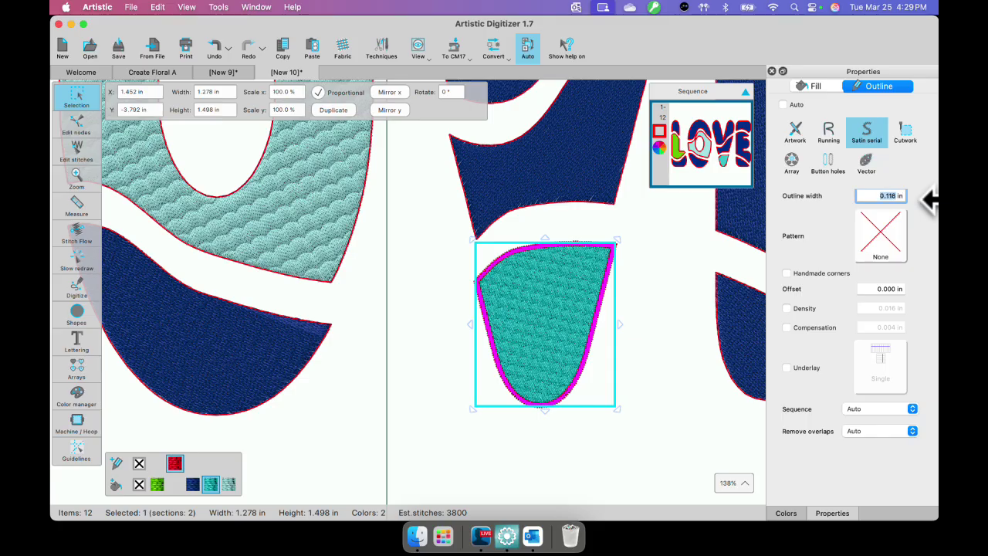
{"action": "key", "text": "Return"}
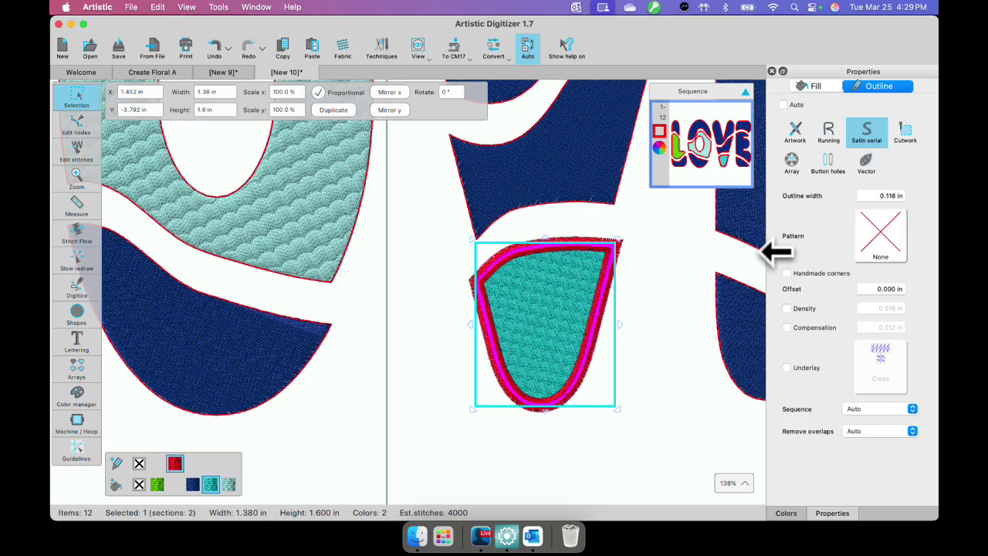
- Give the O's aqua piece a starburst outline using stitch pattern 19
{"action": "left_click", "coordinate": [724, 342]}
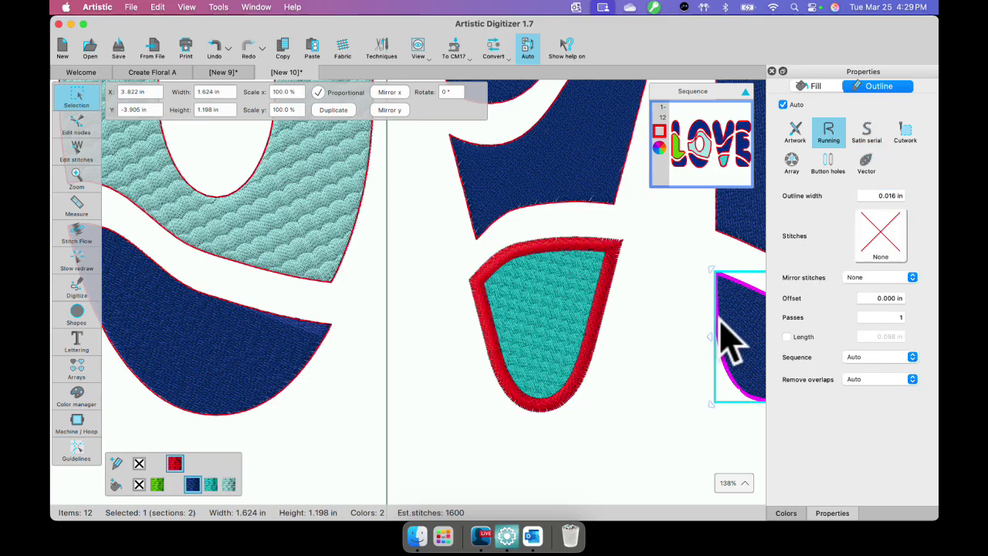
{"action": "left_click", "coordinate": [306, 229]}
{"action": "scroll", "coordinate": [305, 229], "scroll_direction": "down", "scroll_amount": 3}
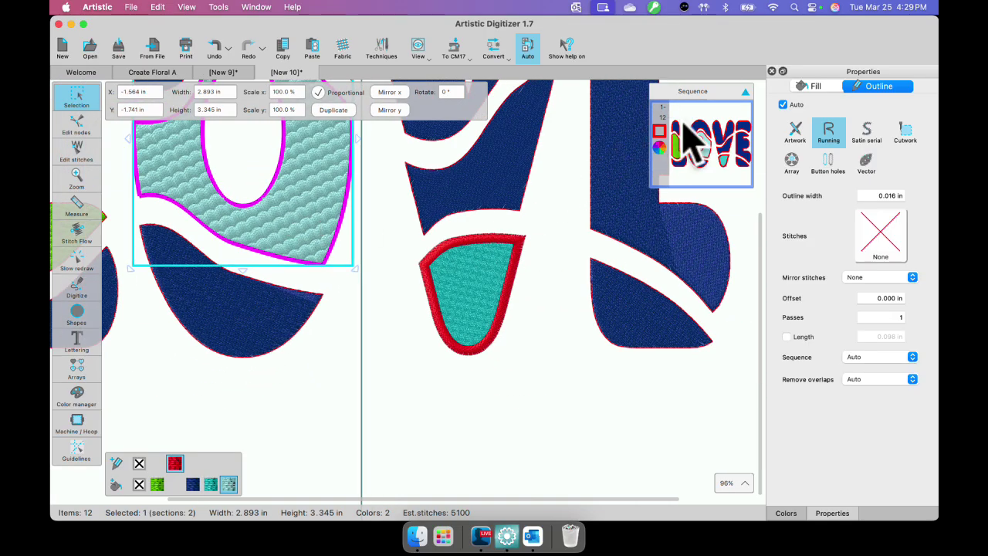
{"action": "left_click", "coordinate": [890, 247]}
{"action": "left_click", "coordinate": [687, 459]}
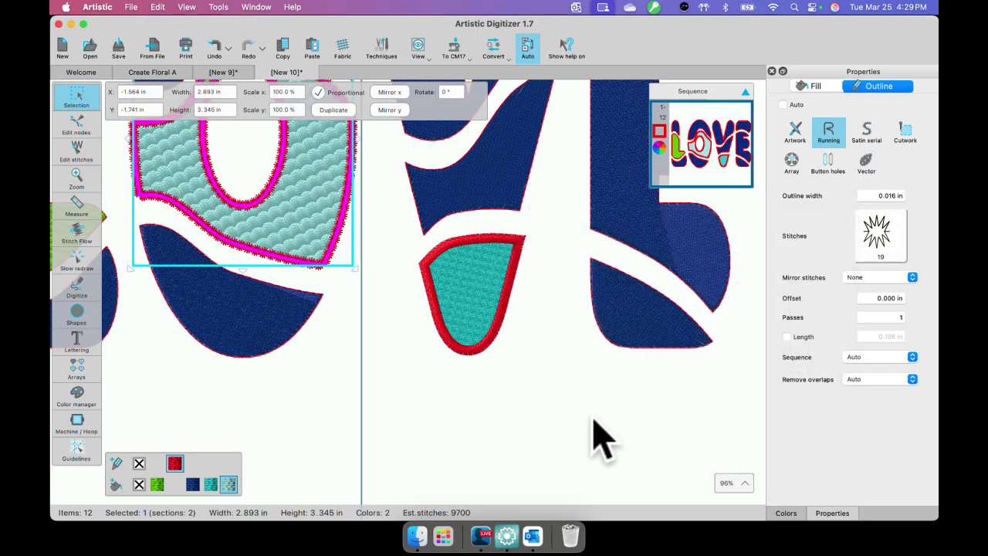
{"action": "left_click", "coordinate": [363, 305]}
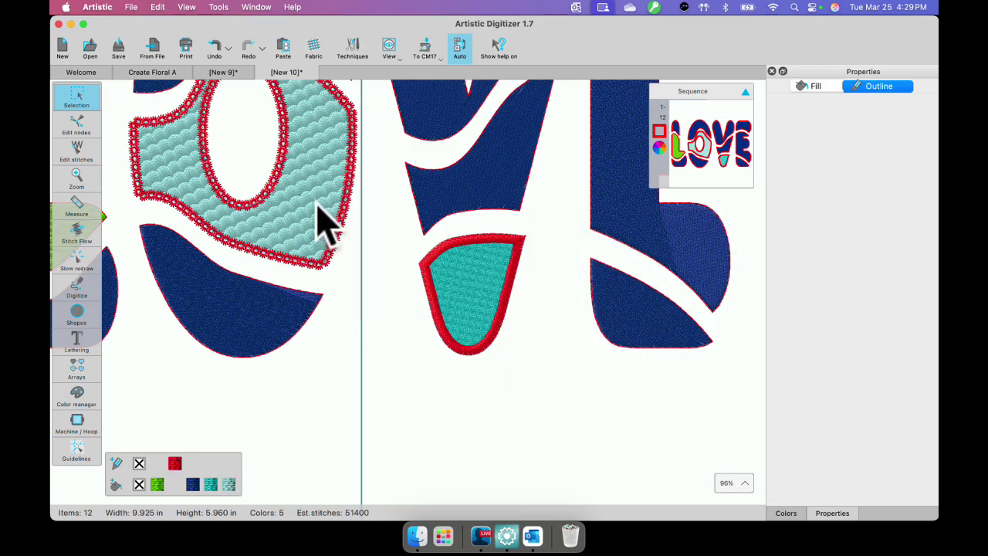
{"action": "scroll", "coordinate": [319, 220], "scroll_direction": "up", "scroll_amount": 3}
{"action": "scroll", "coordinate": [347, 363], "scroll_direction": "down", "scroll_amount": 5}
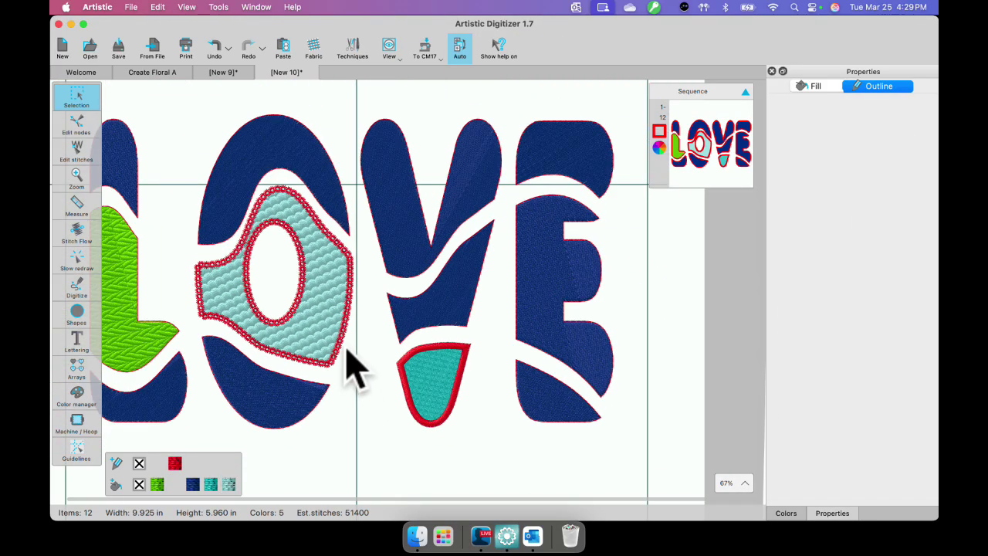
{"action": "scroll", "coordinate": [351, 363], "scroll_direction": "left", "scroll_amount": 3}
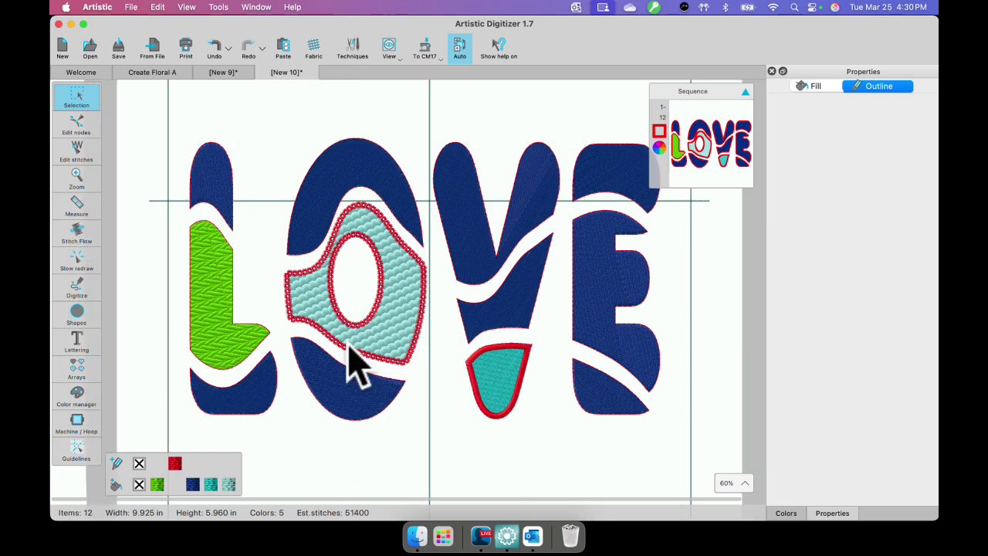
{"action": "scroll", "coordinate": [349, 347], "scroll_direction": "left", "scroll_amount": 2}
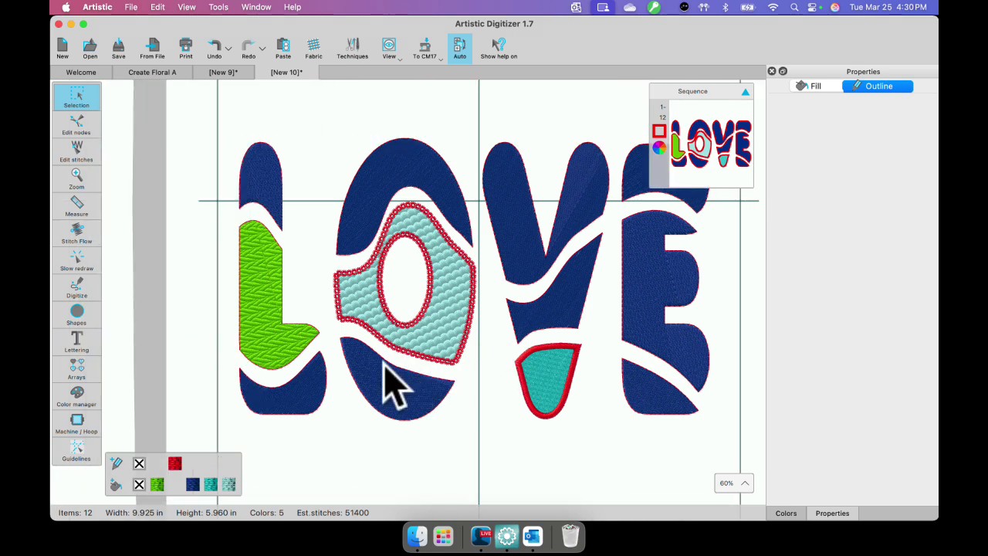
{"action": "left_click", "coordinate": [554, 397]}
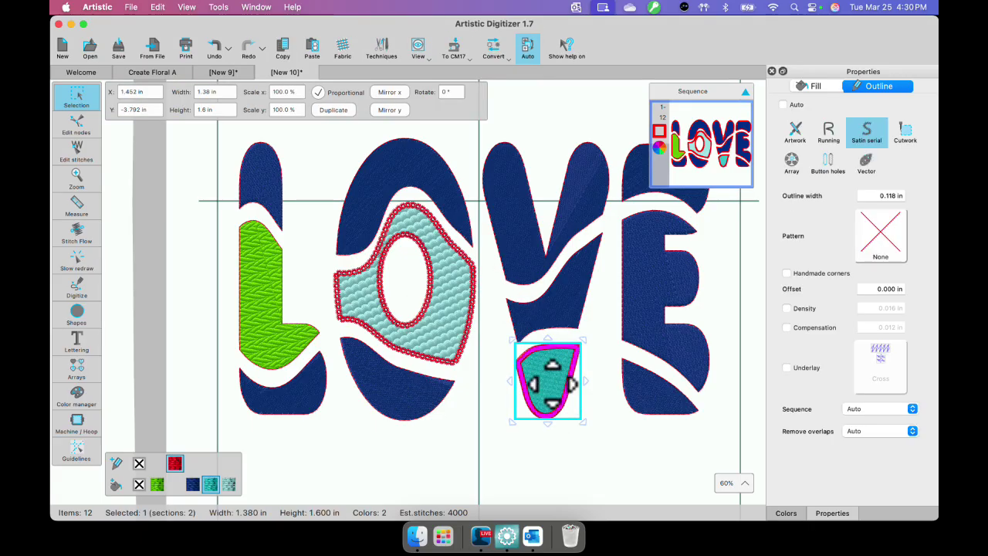
- Replace the teal V piece's Mosaic21 fill with the Hexagon pattern, then zoom to check it
{"action": "left_click", "coordinate": [817, 85]}
{"action": "left_click", "coordinate": [877, 301]}
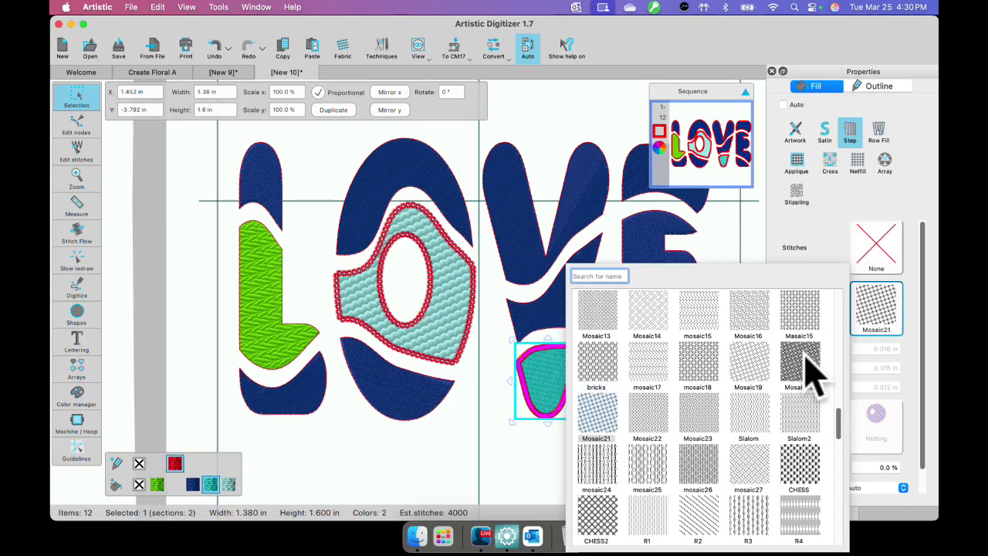
{"action": "scroll", "coordinate": [704, 423], "scroll_direction": "up", "scroll_amount": 5}
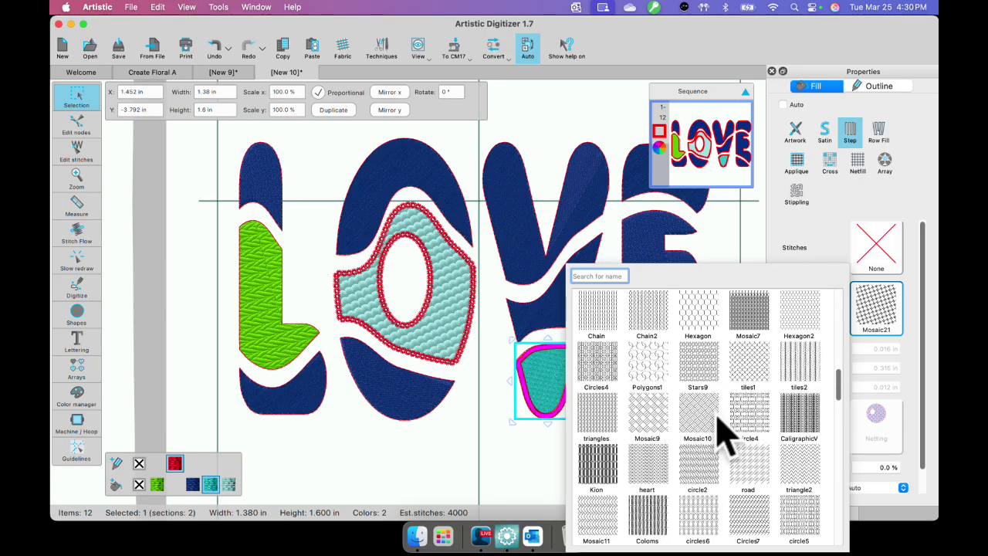
{"action": "left_click", "coordinate": [693, 321]}
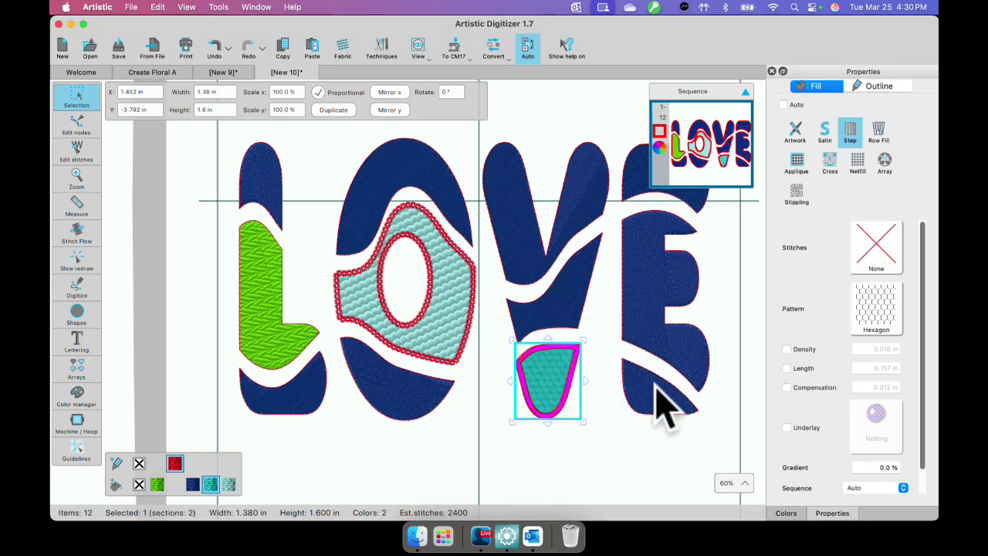
{"action": "scroll", "coordinate": [547, 383], "scroll_direction": "up", "scroll_amount": 1}
{"action": "scroll", "coordinate": [552, 390], "scroll_direction": "up", "scroll_amount": 10}
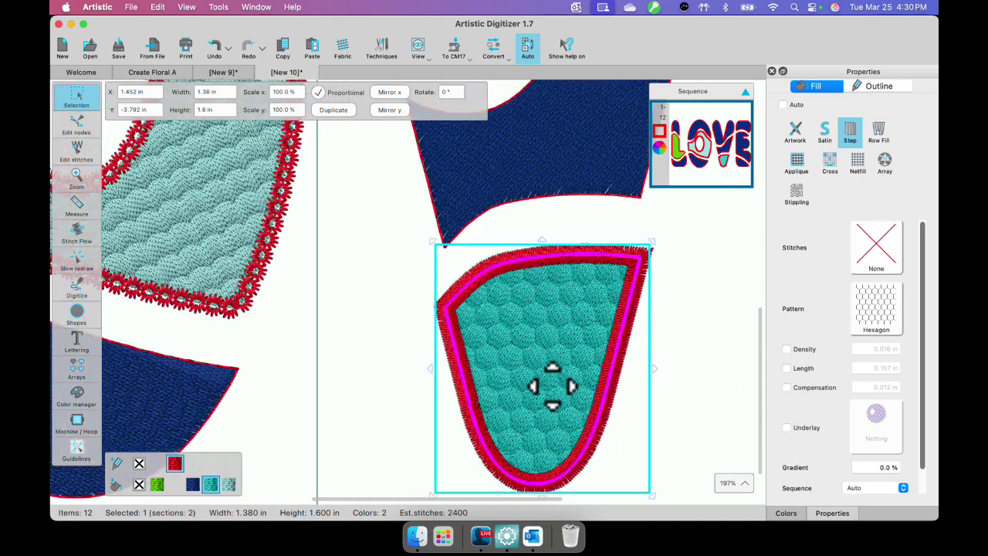
{"action": "scroll", "coordinate": [552, 386], "scroll_direction": "down", "scroll_amount": 6}
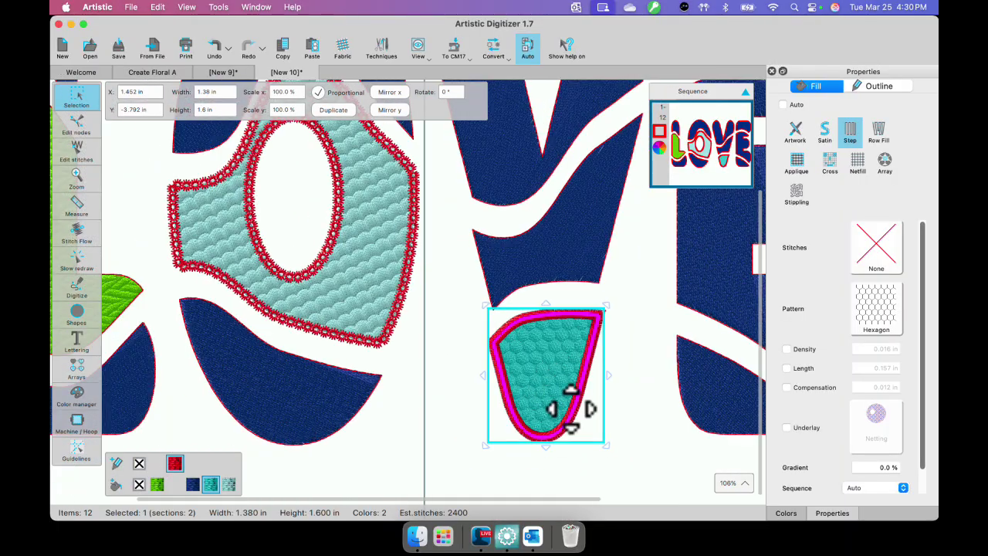